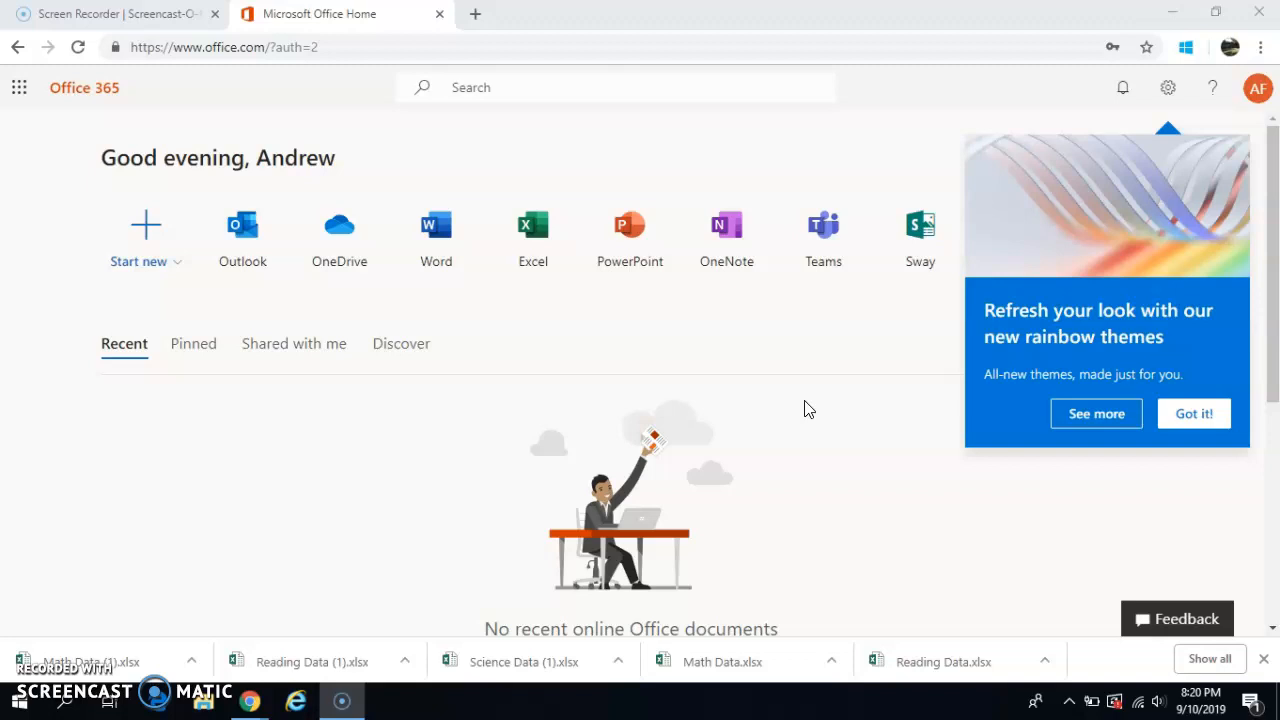
Open the Outlook mailbox from the Office 365 home page, and open OneDrive in a separate browser tab
click(242, 235)
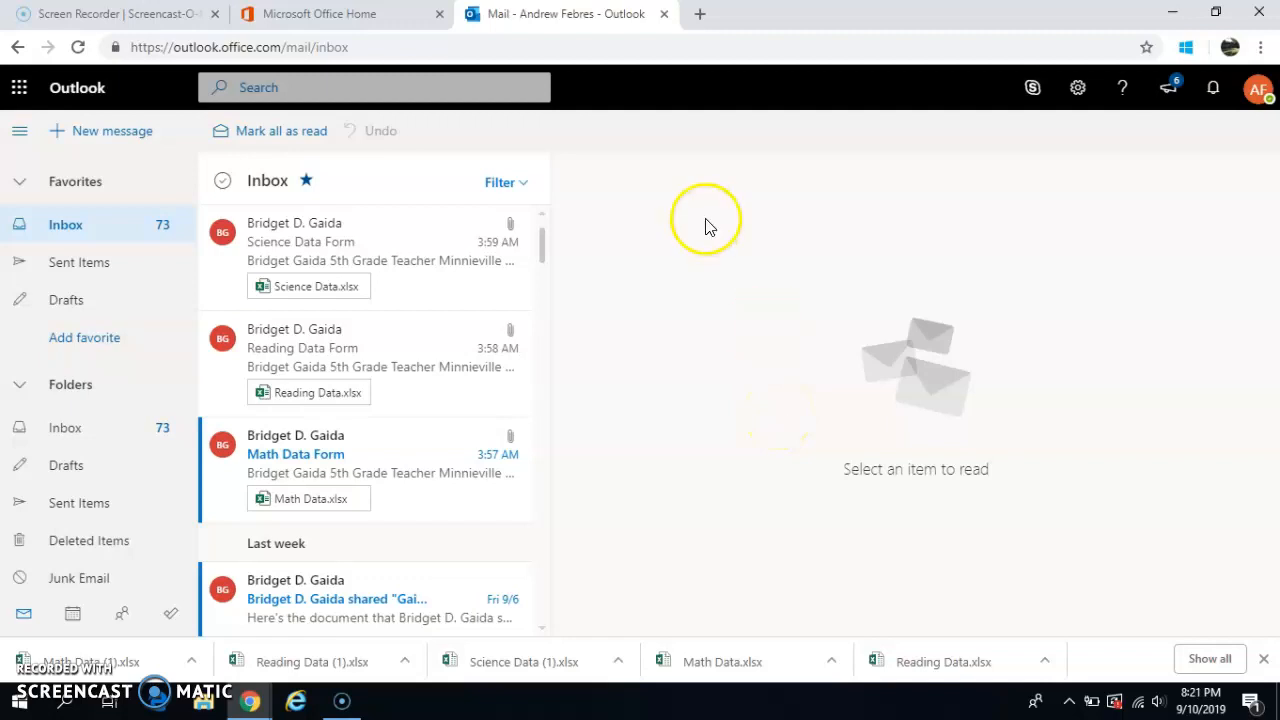
click(21, 90)
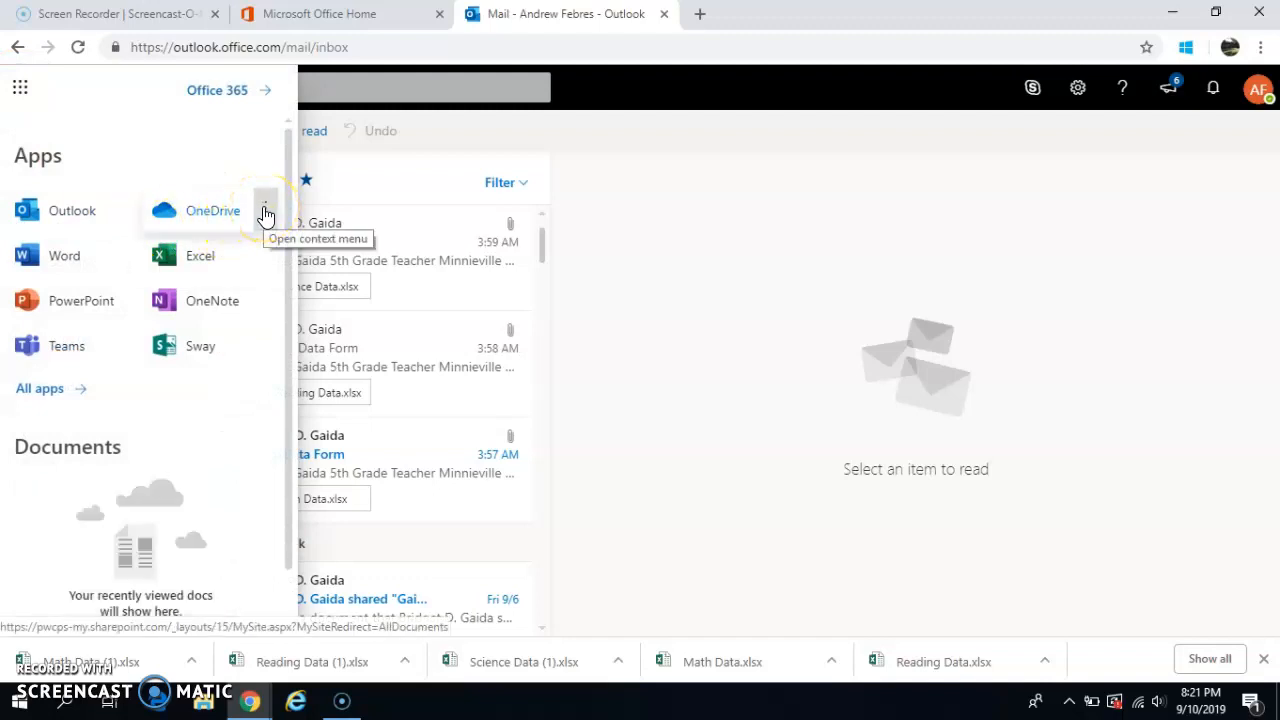
click(265, 213)
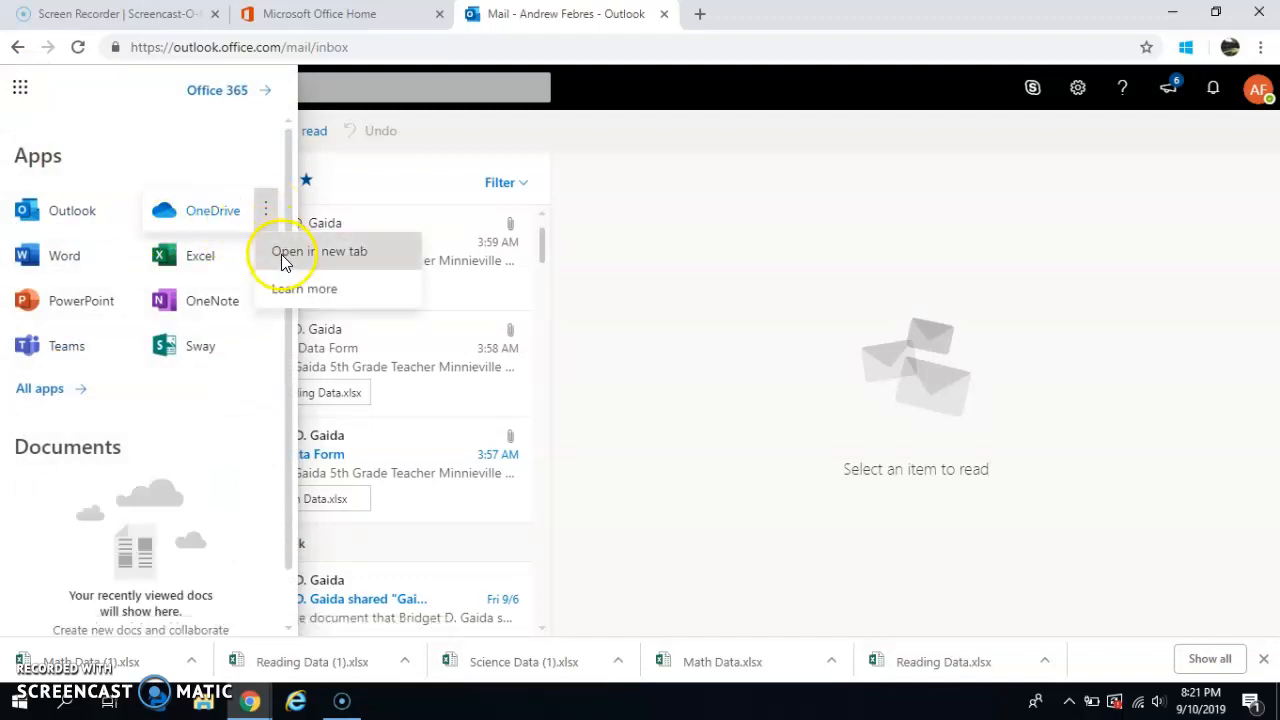
click(281, 254)
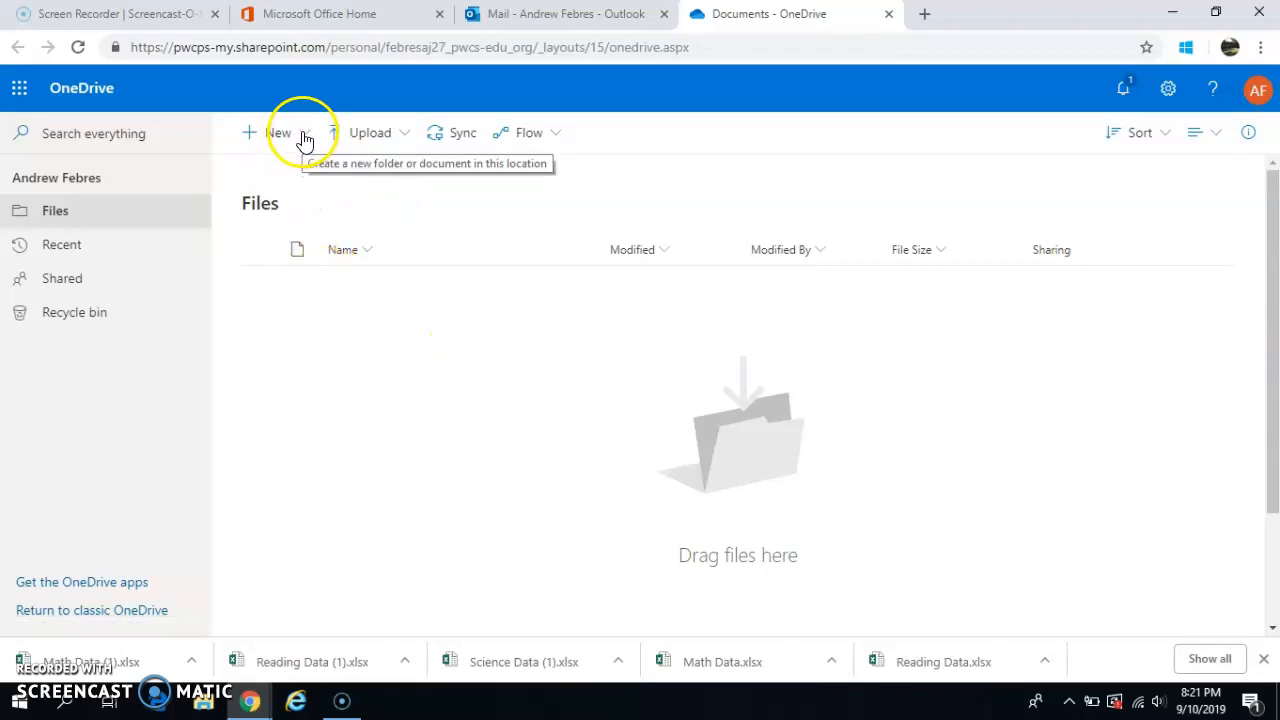
Create a OneDrive folder named Data Wall 2019-2020 and open it
click(305, 140)
click(280, 170)
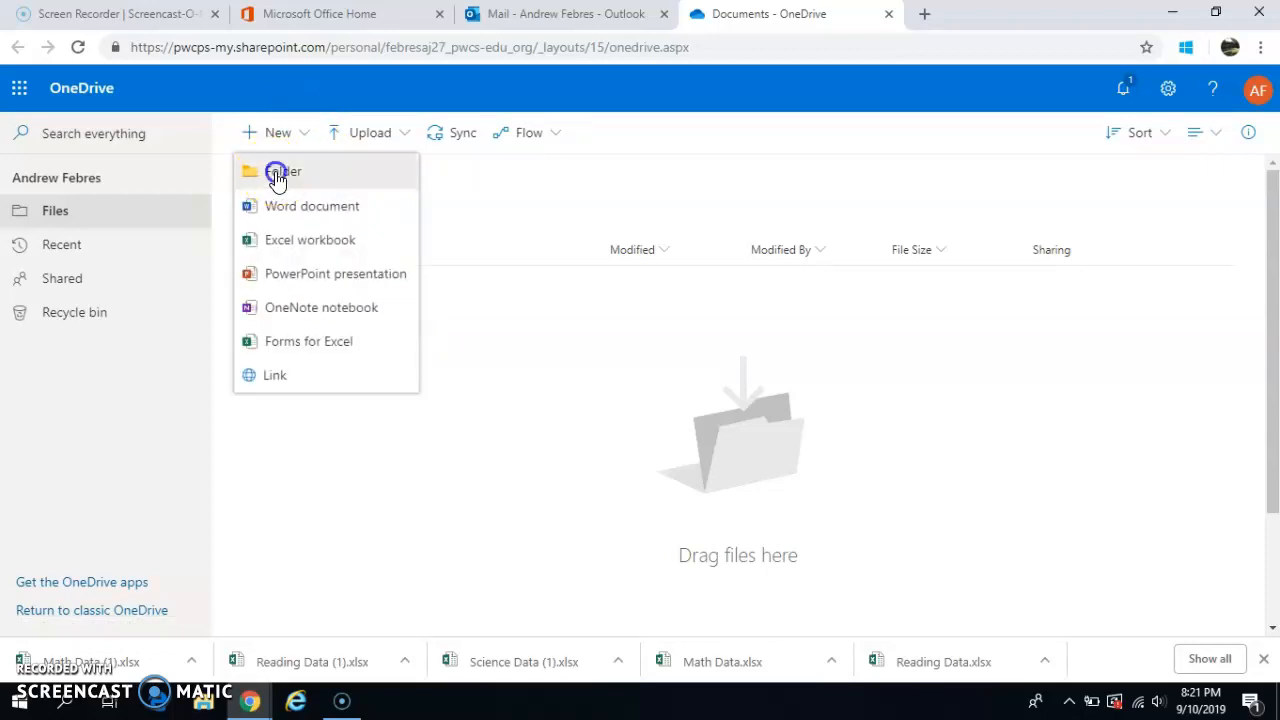
text(Data Wall 2019-2020)
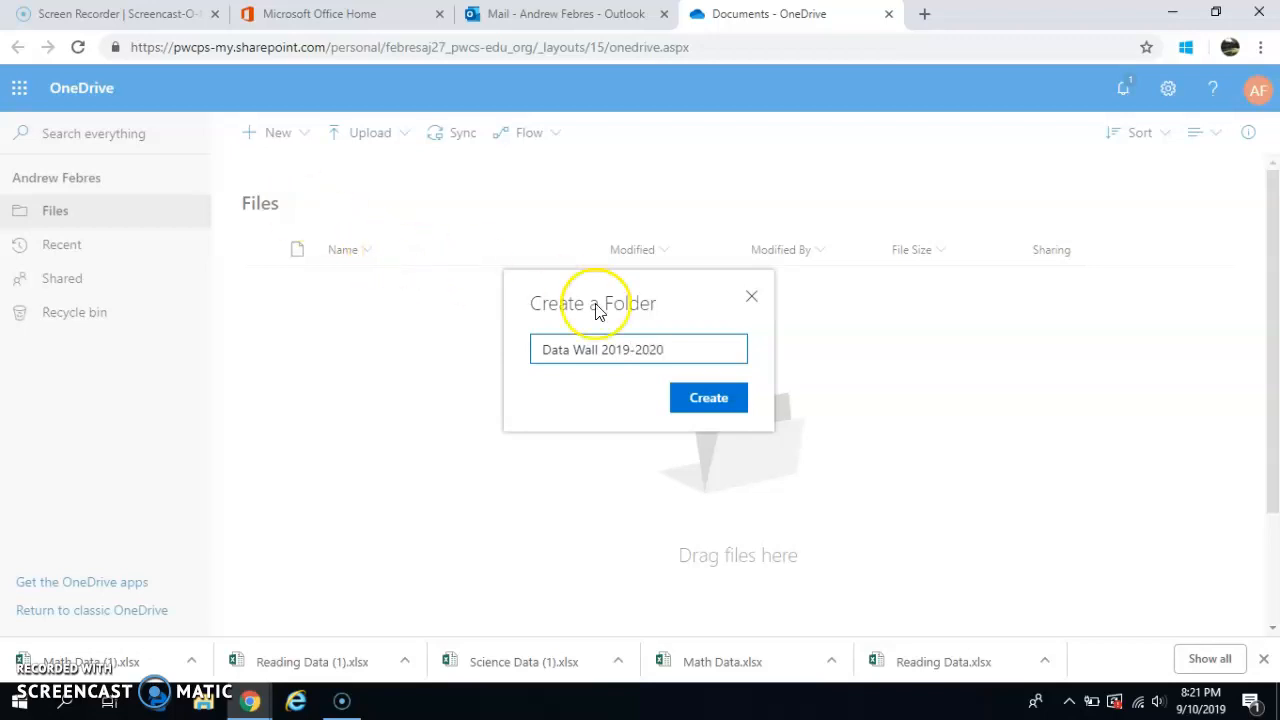
click(705, 400)
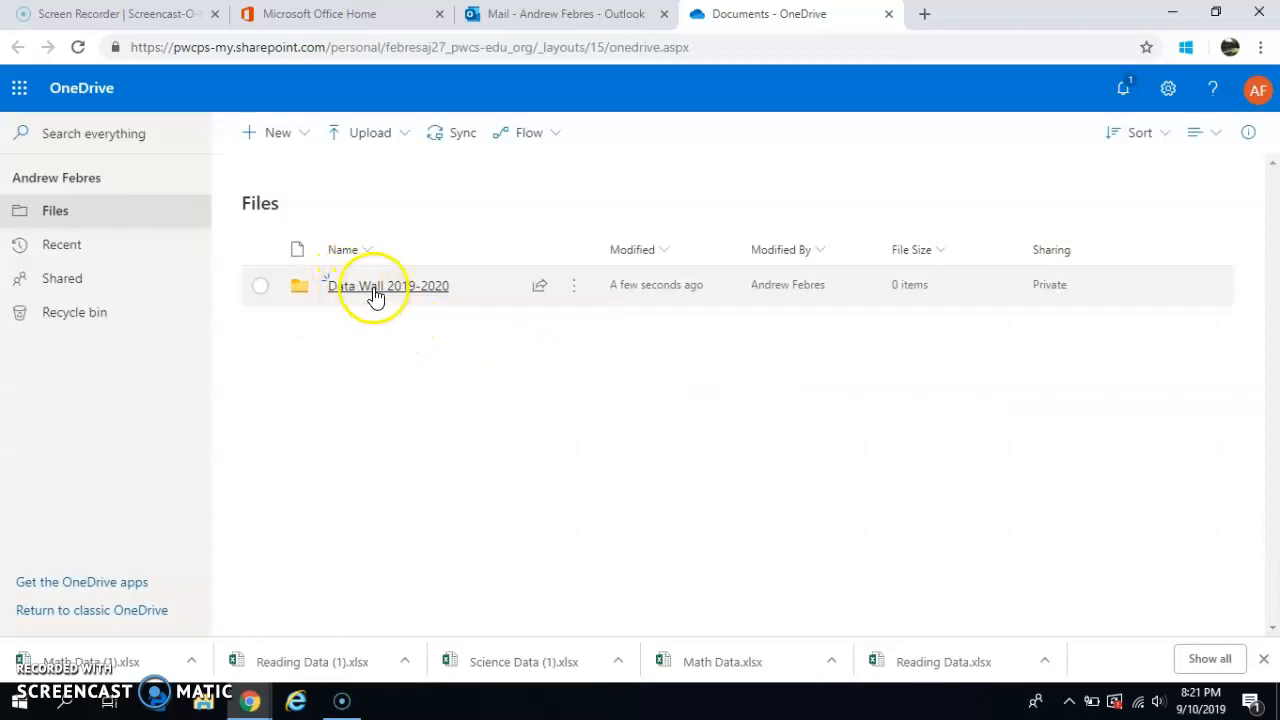
click(375, 289)
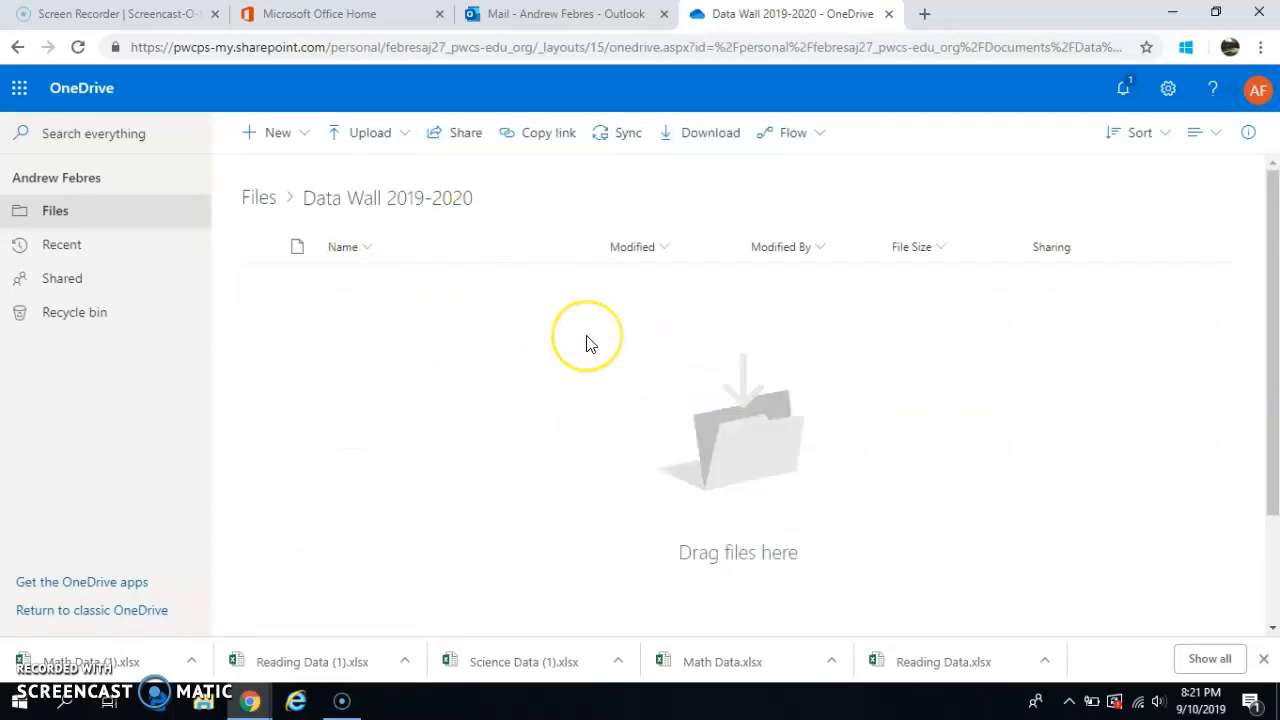
Switch to Outlook and download Science Data.xlsx from the Science Data Form message
click(550, 22)
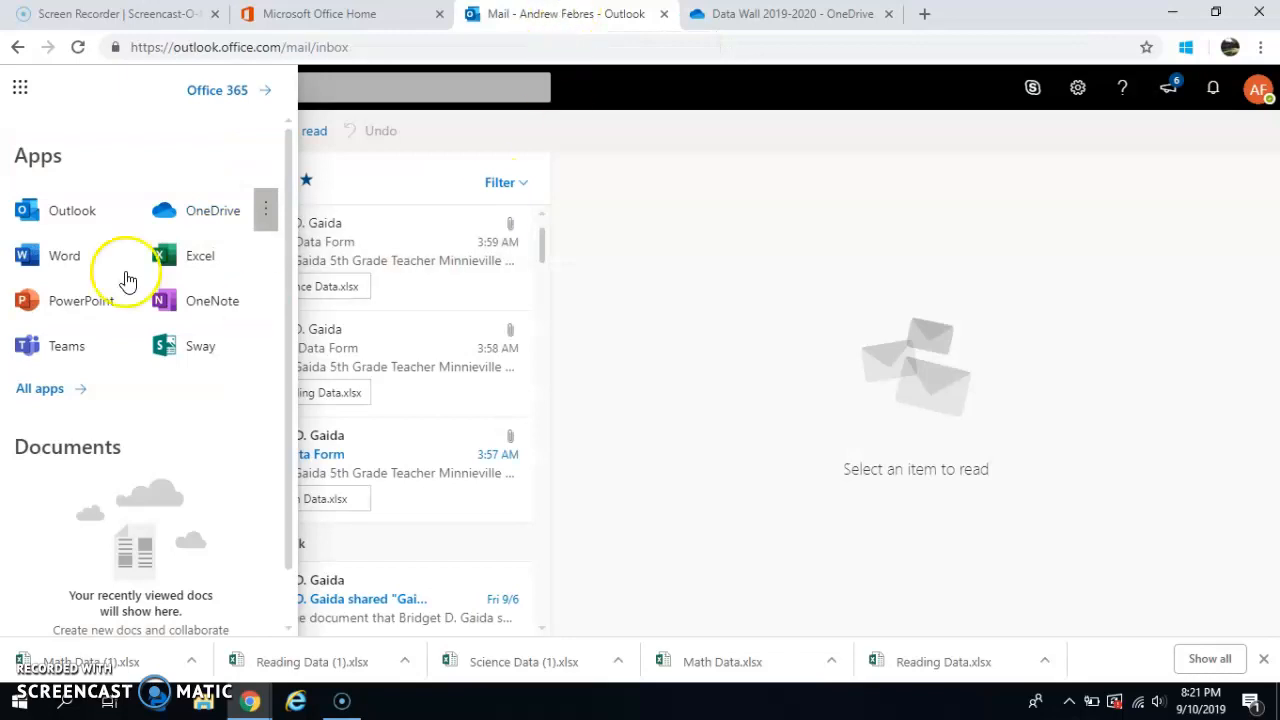
click(810, 282)
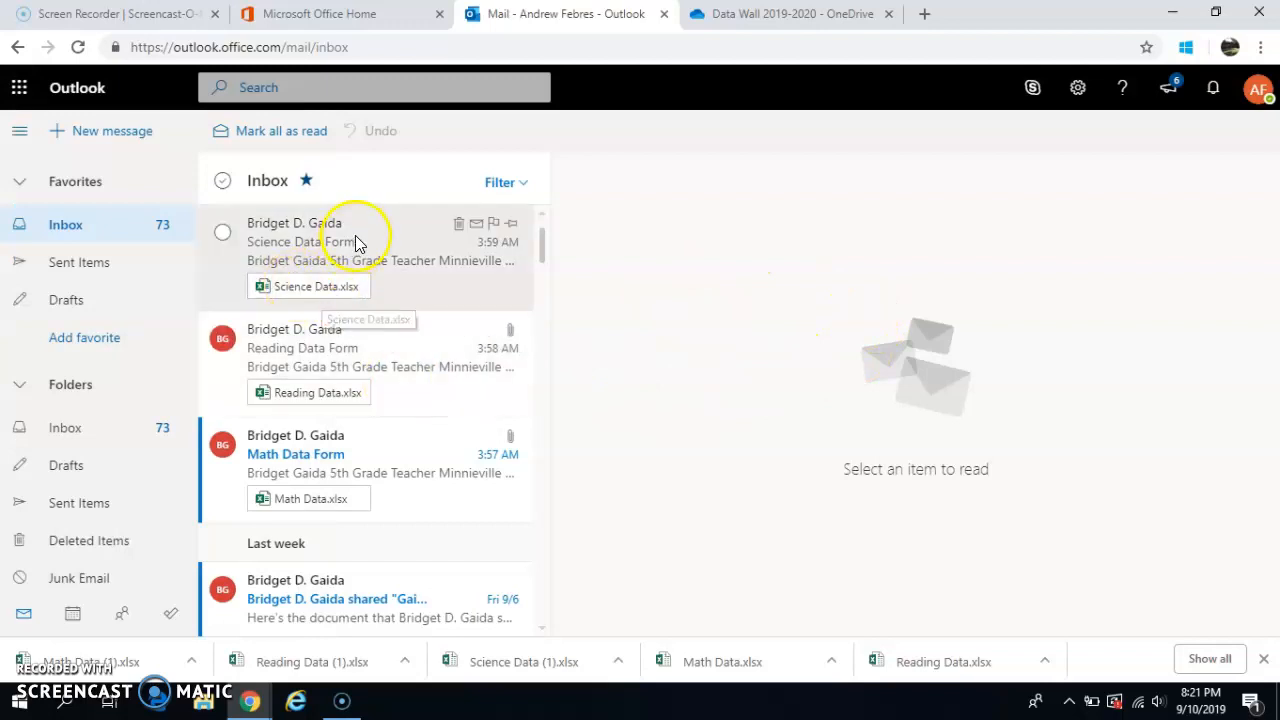
click(409, 235)
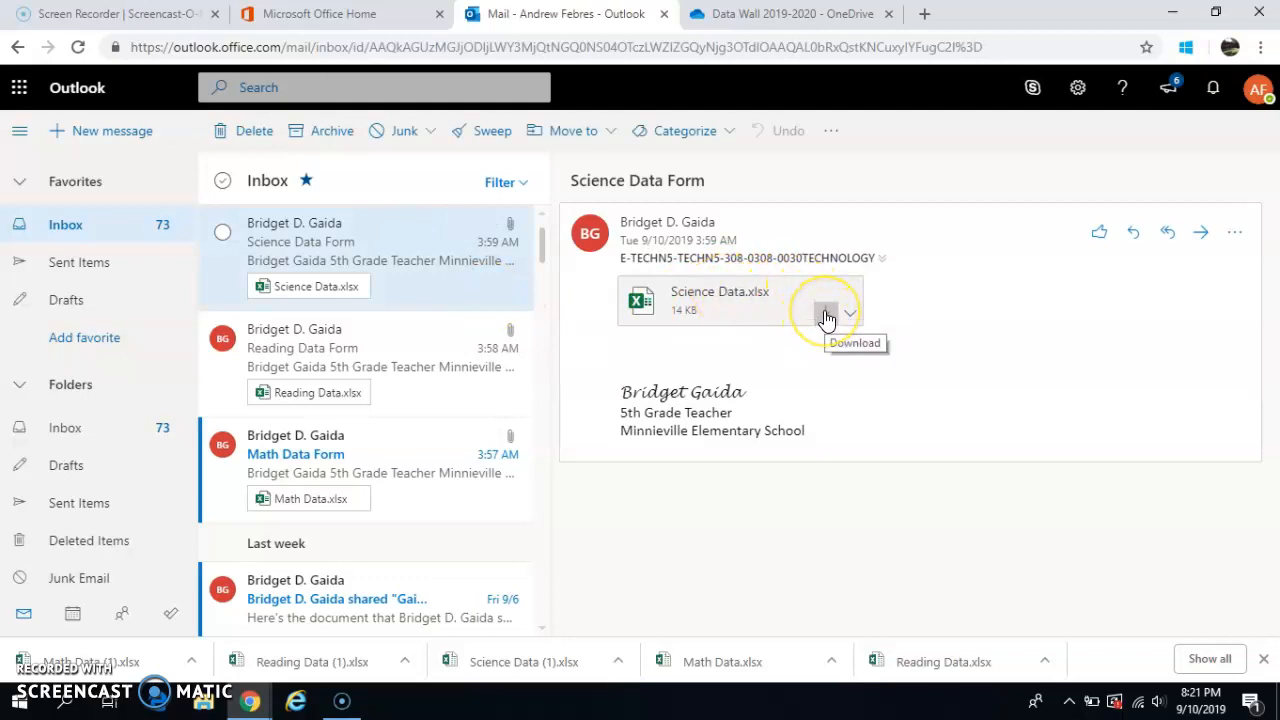
click(826, 318)
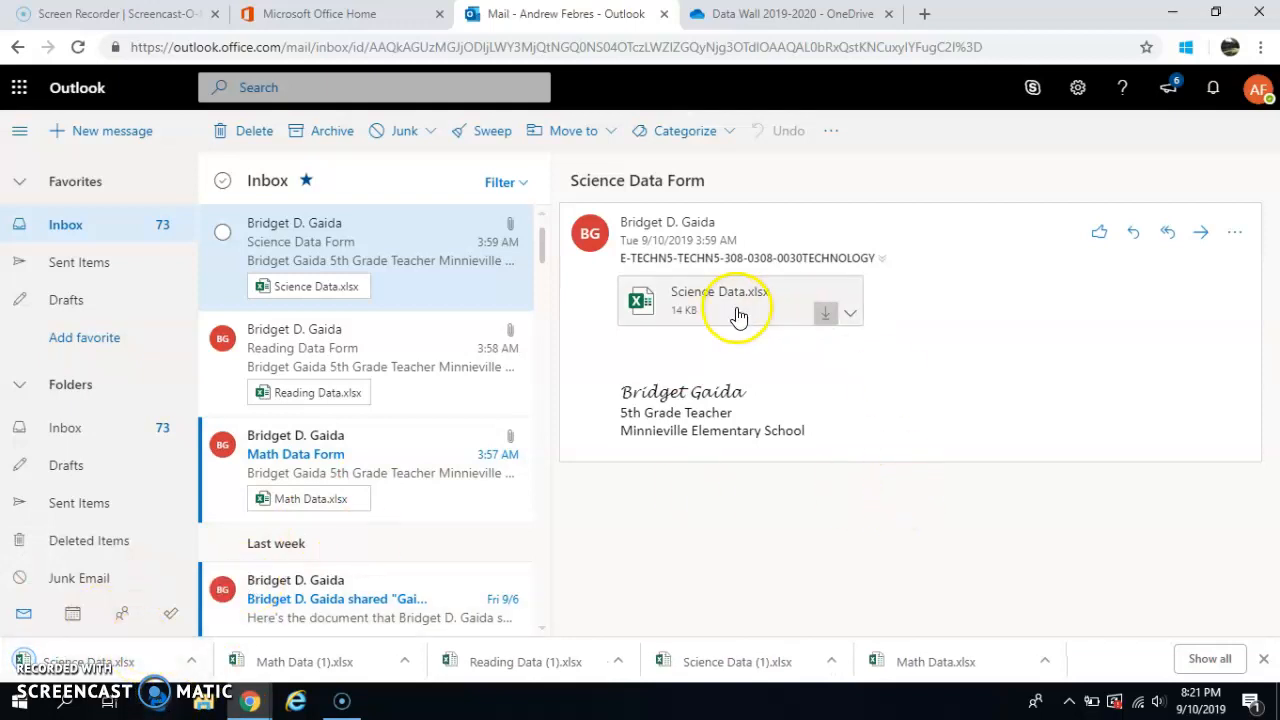
Download Reading Data.xlsx from the Reading Data Form message and Math Data.xlsx from the Math Data Form message
click(417, 343)
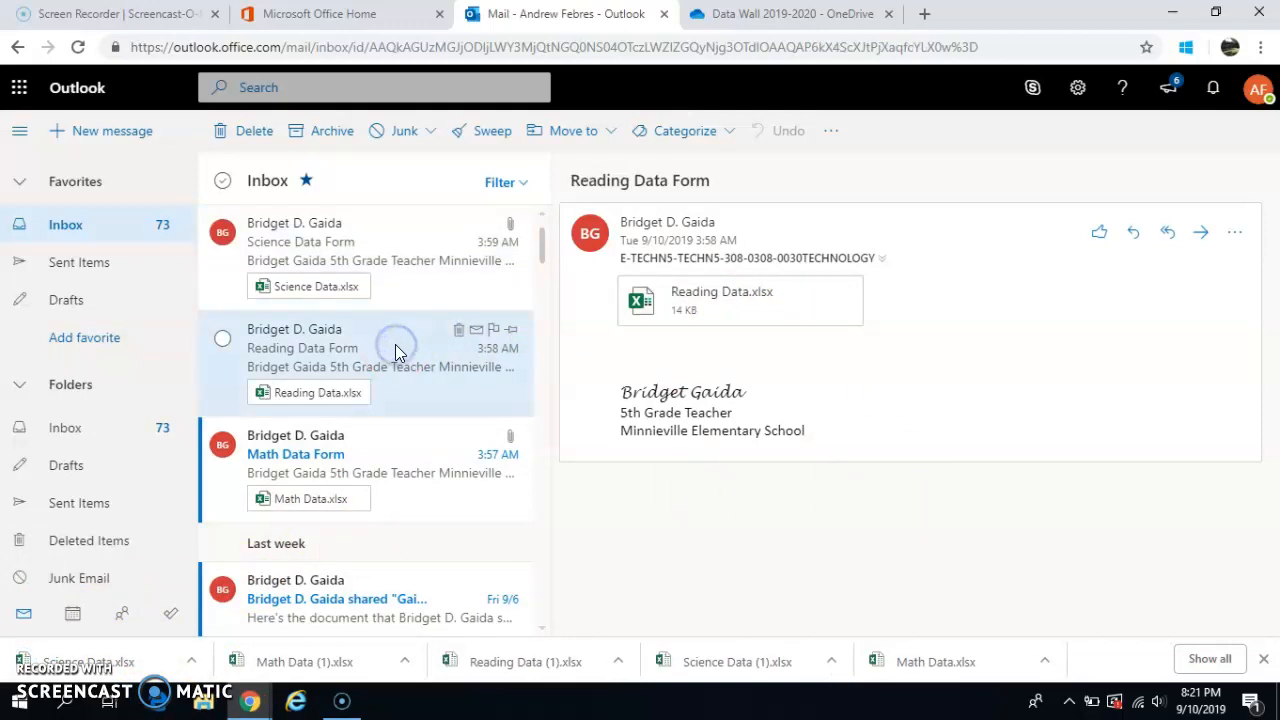
click(826, 318)
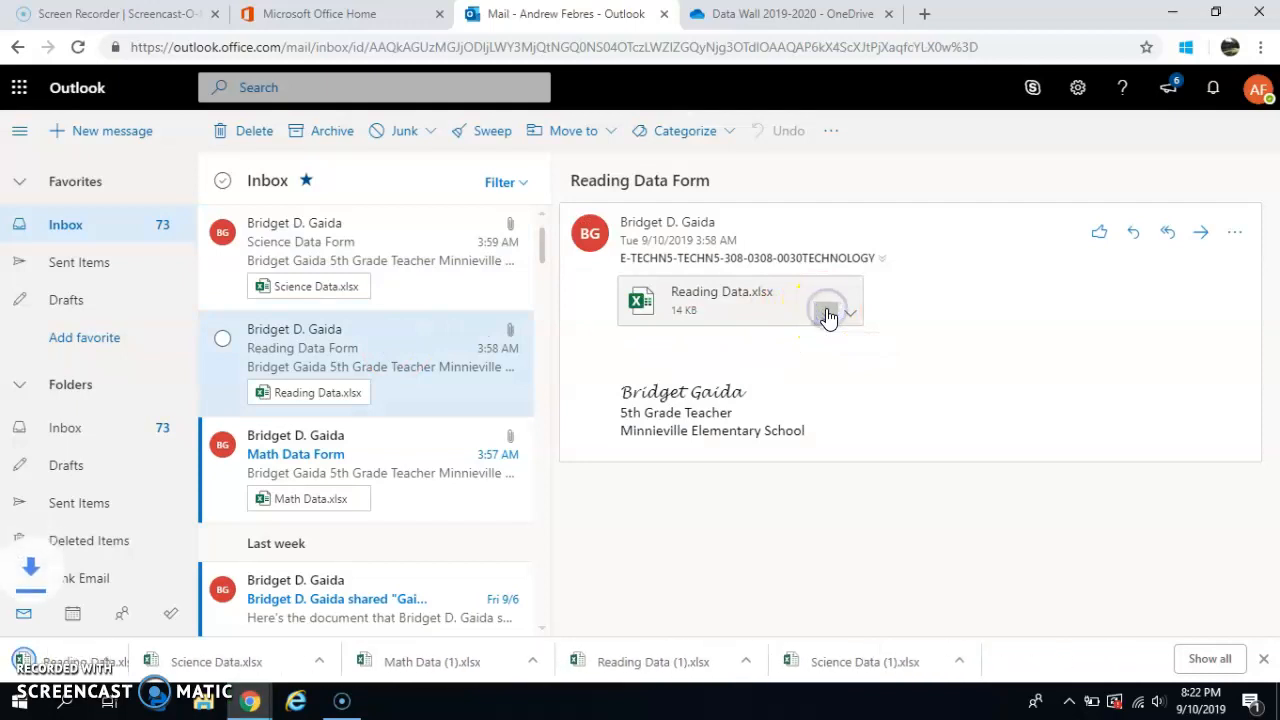
click(385, 445)
click(824, 316)
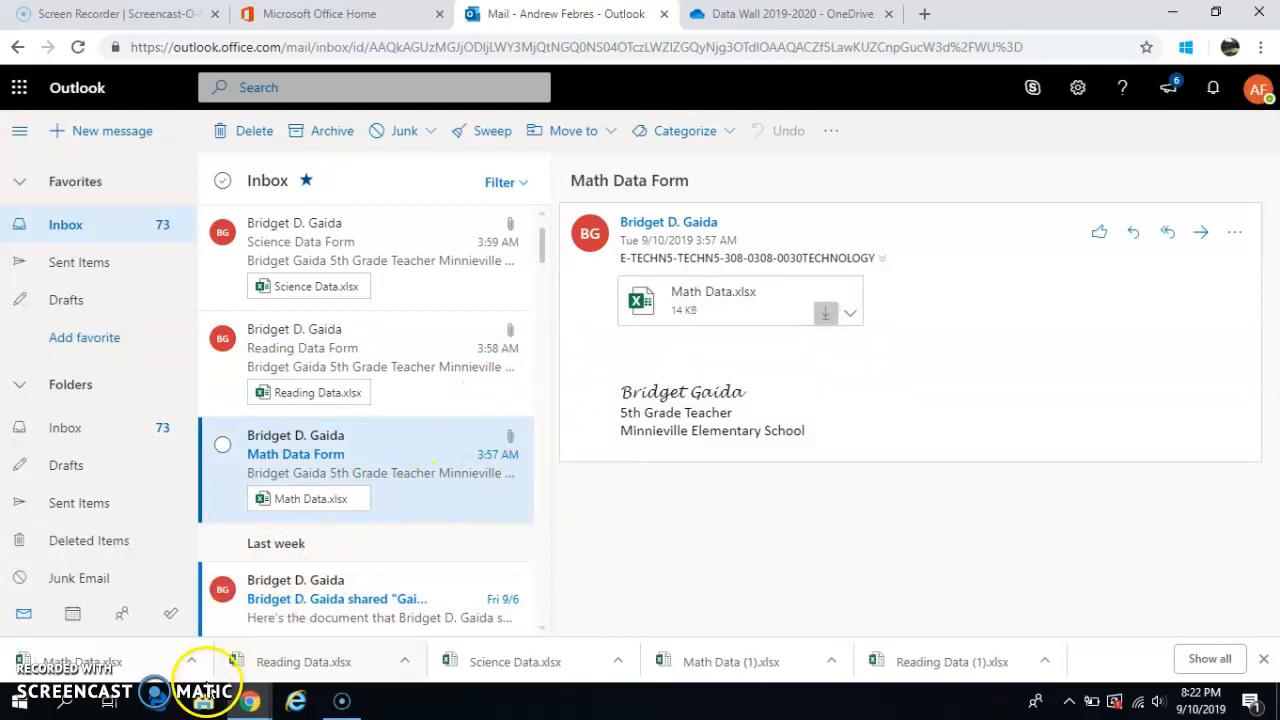
Check the Downloads folder in File Explorer for the three data workbooks, and close the window
click(203, 705)
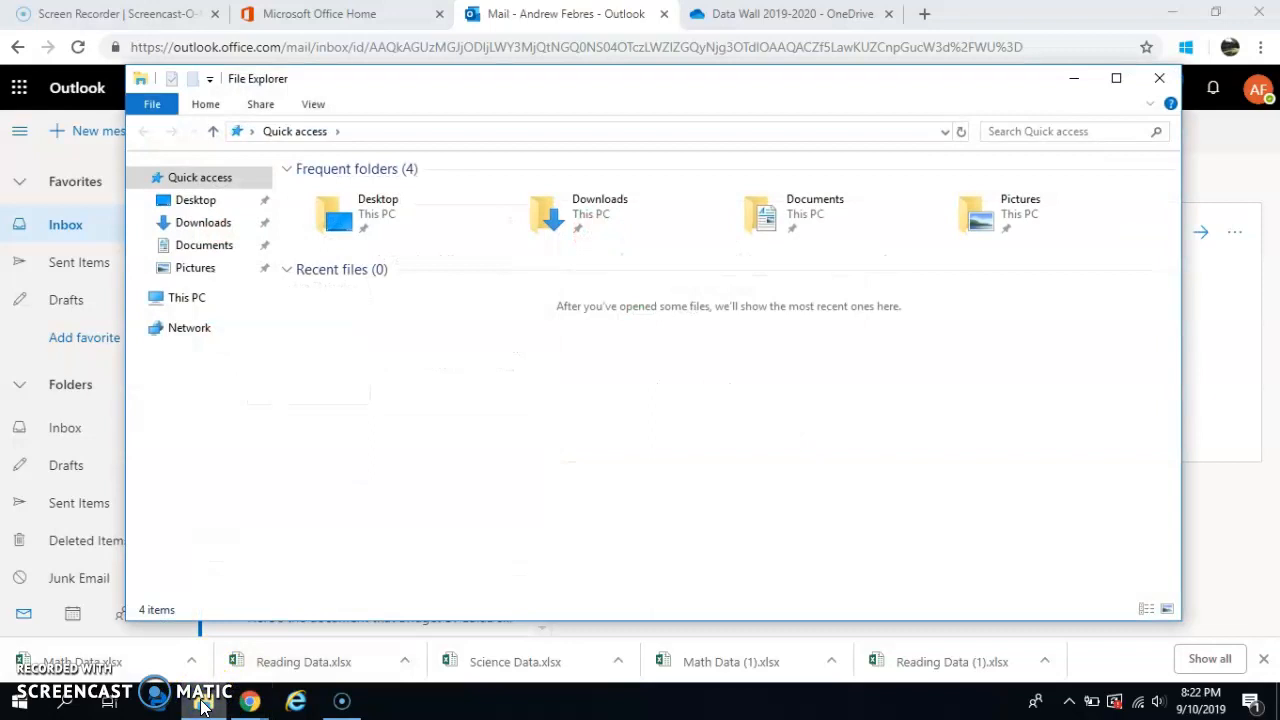
click(209, 227)
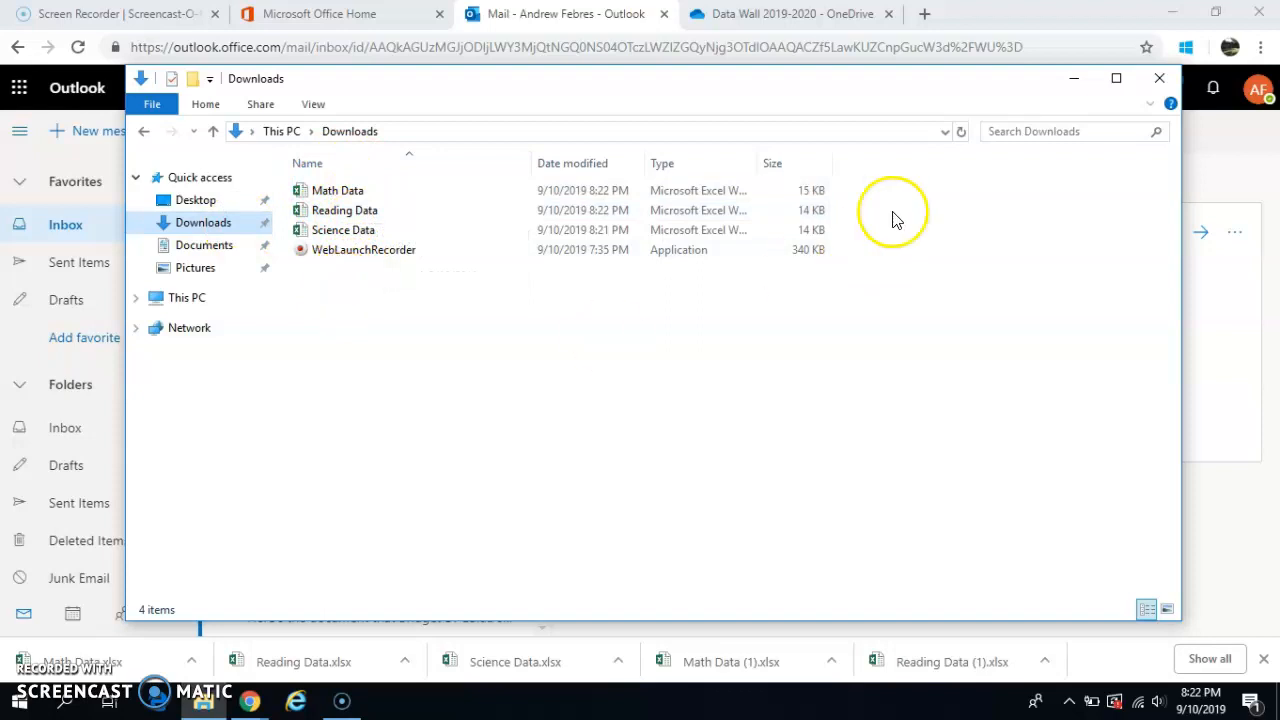
click(1160, 80)
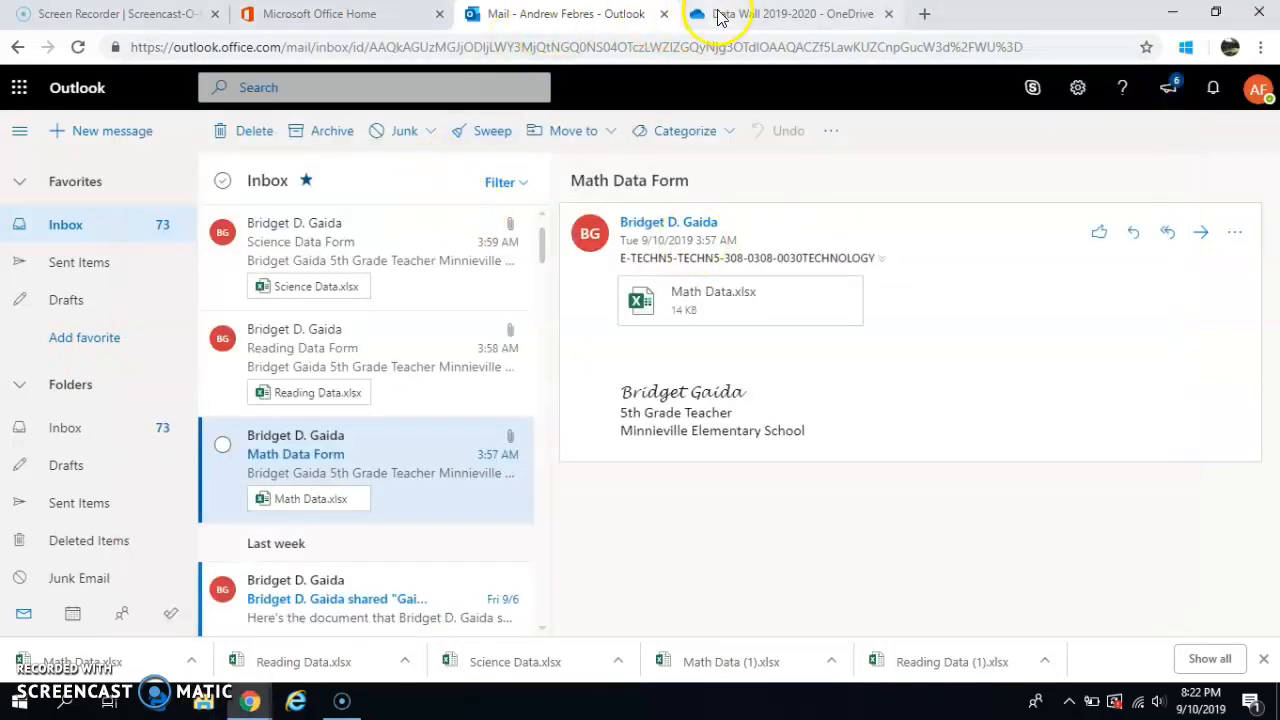
Switch to OneDrive and upload Math Data, Reading Data and Science Data from Downloads into the Data Wall 2019-2020 folder
click(846, 20)
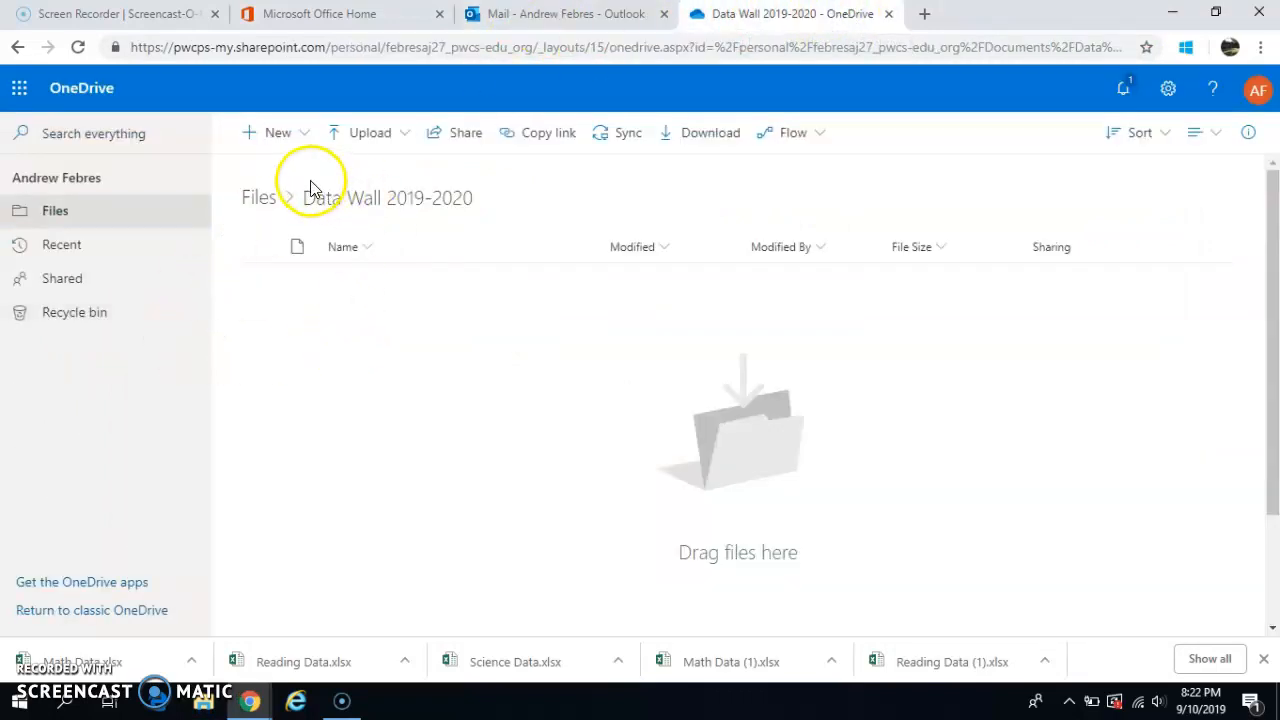
click(257, 200)
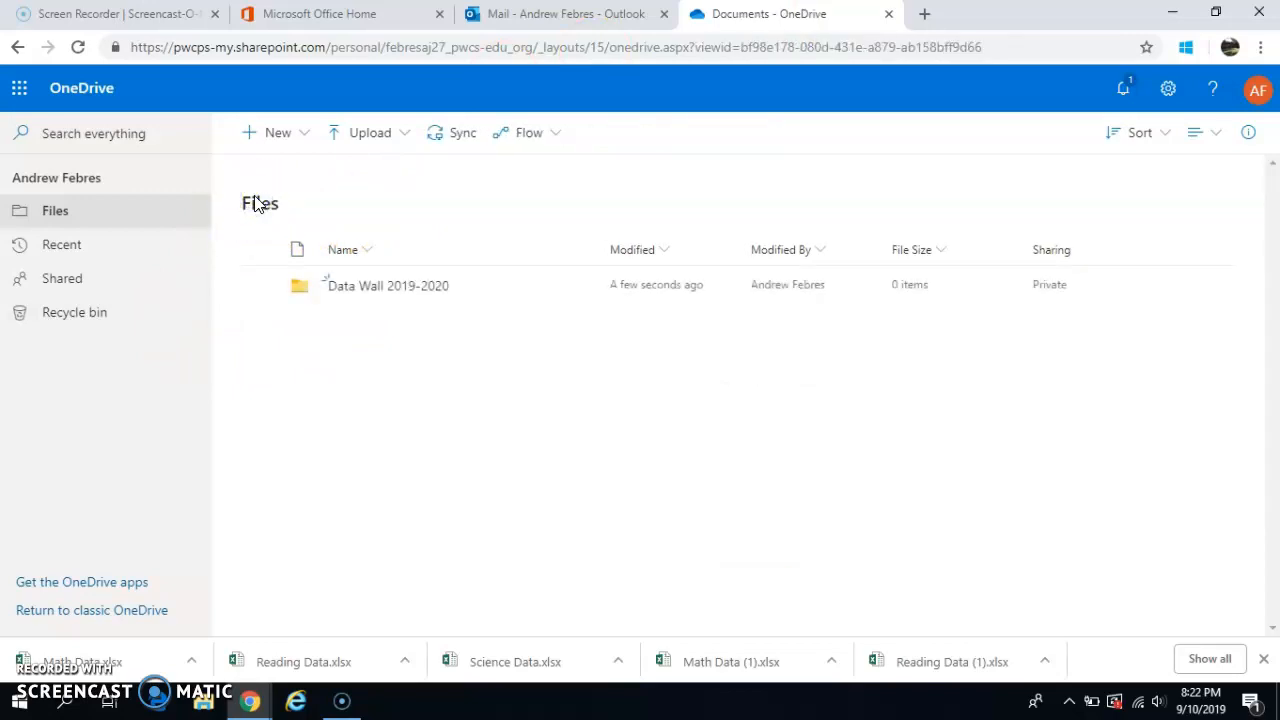
click(372, 290)
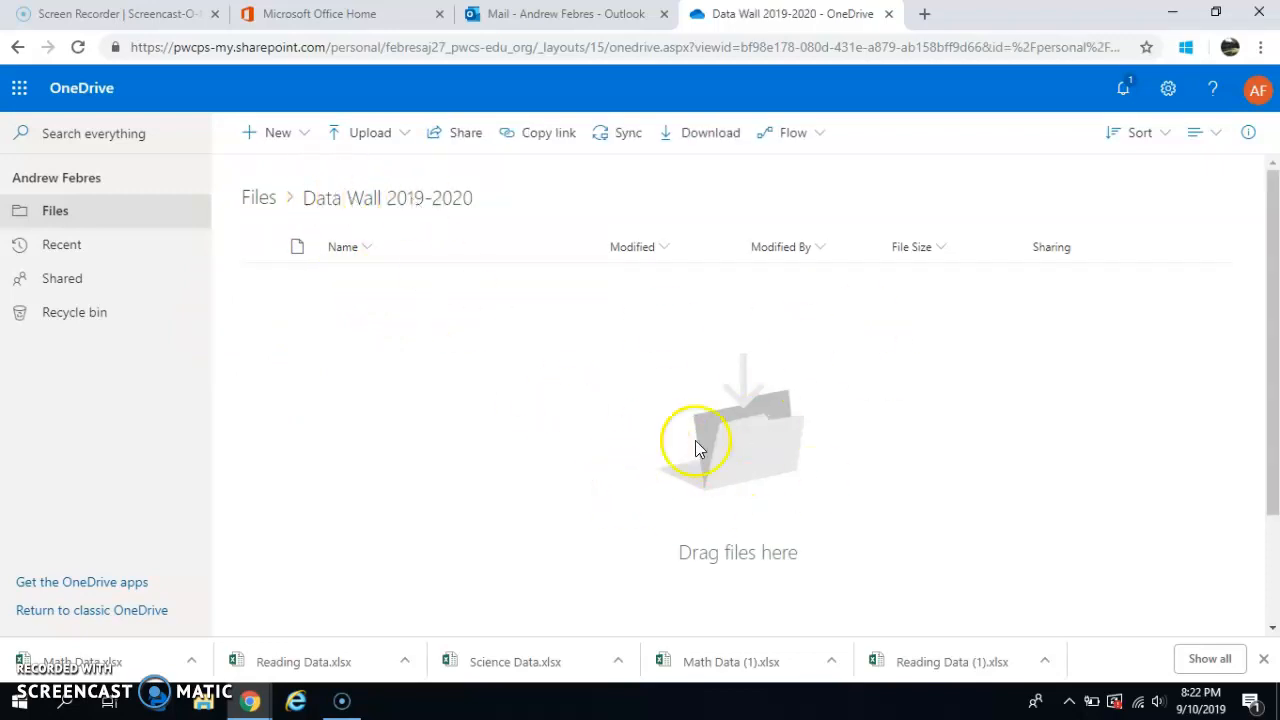
click(357, 137)
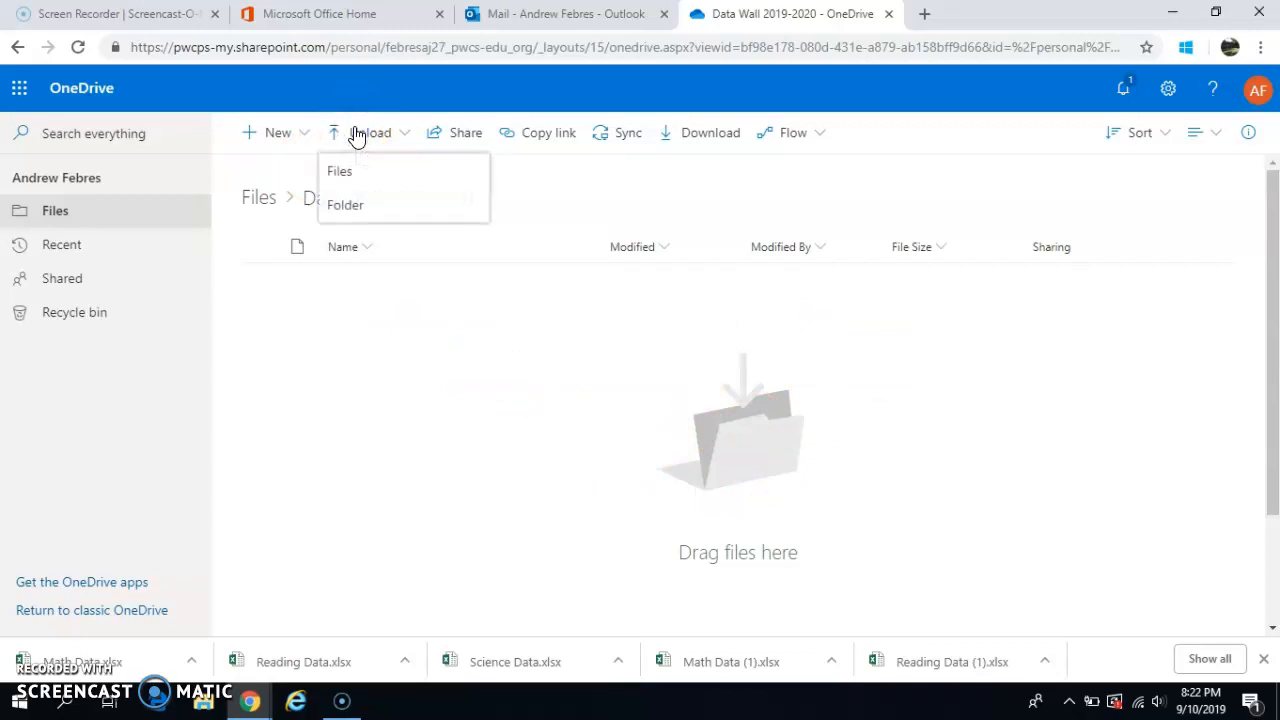
click(342, 172)
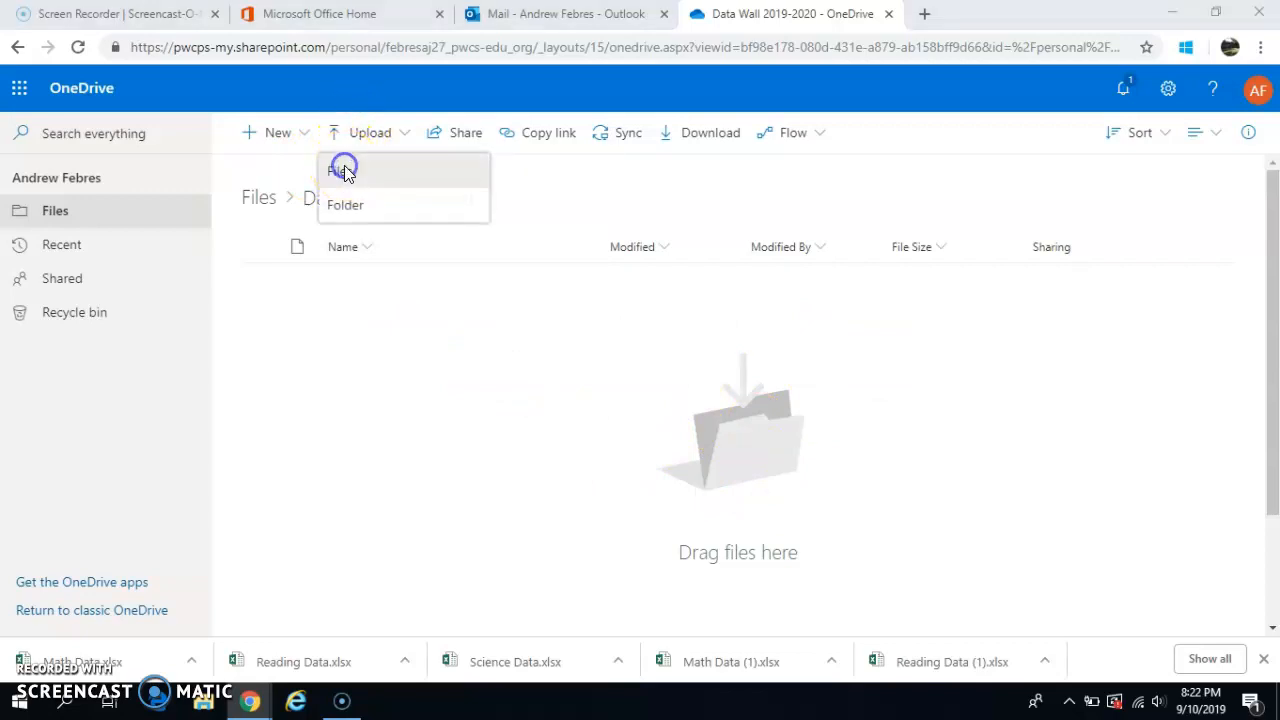
click(228, 131)
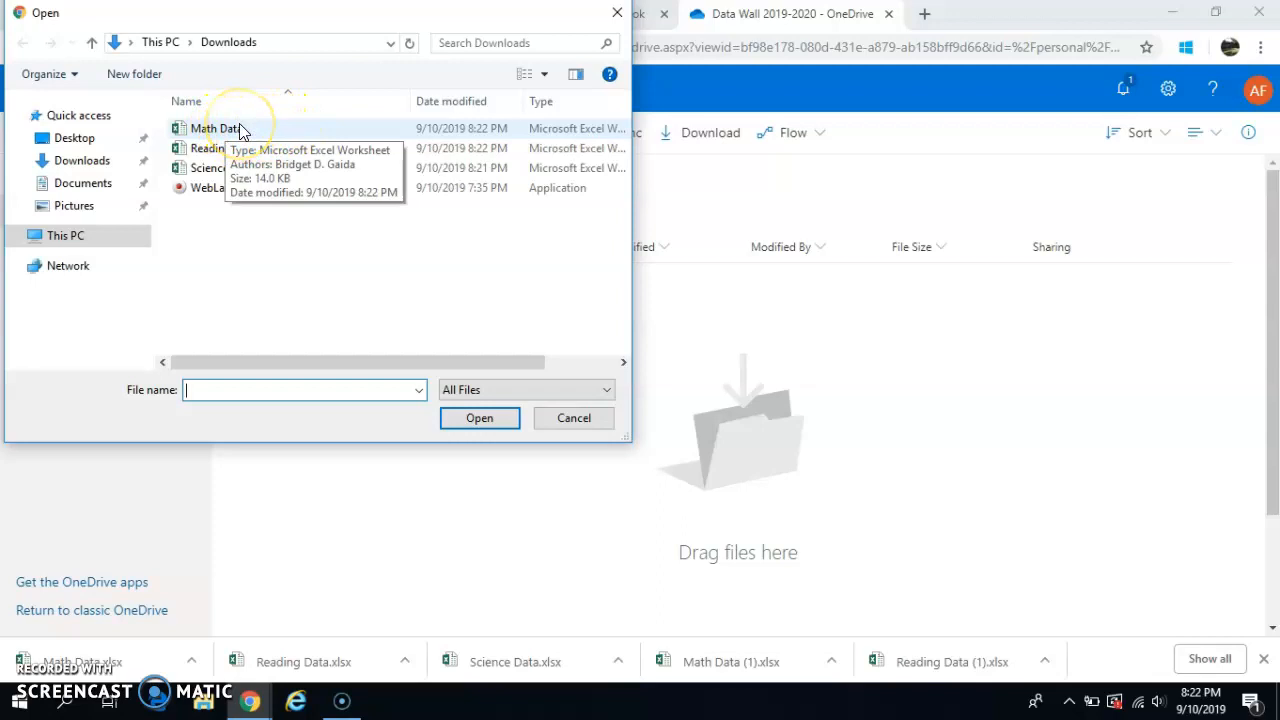
click(240, 130)
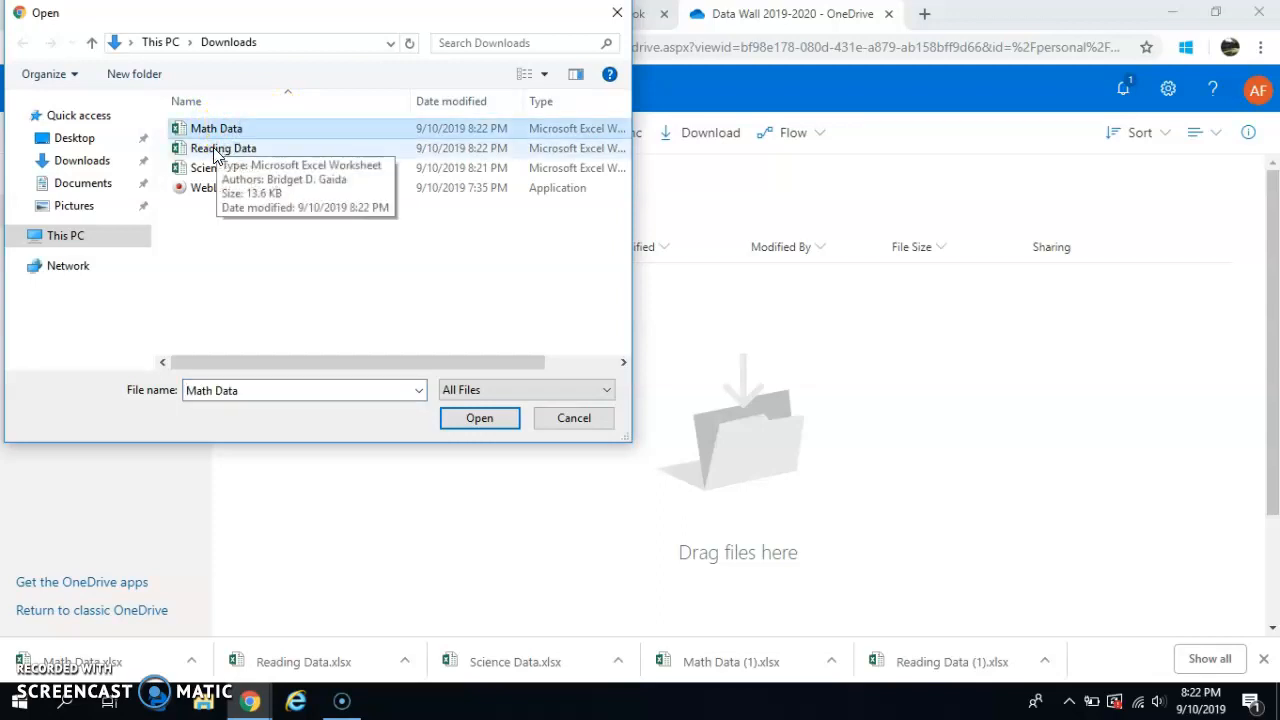
ctrl+click(215, 150)
ctrl+click(205, 178)
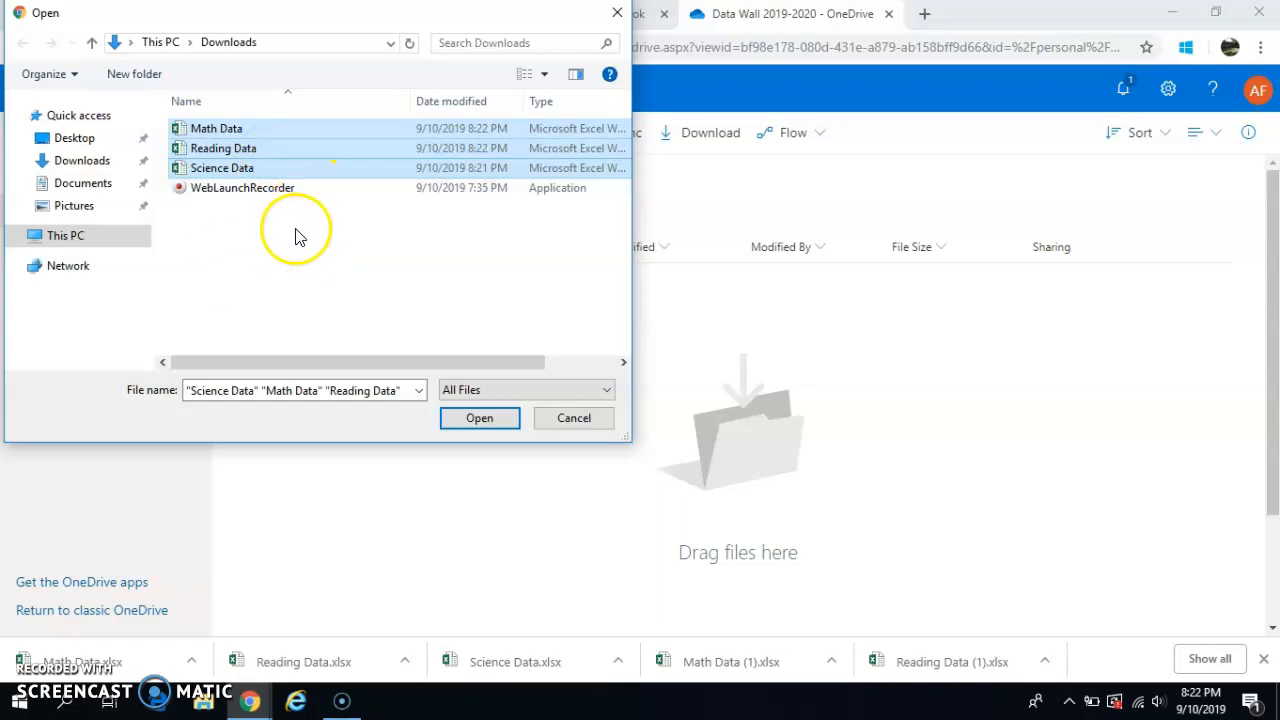
click(479, 419)
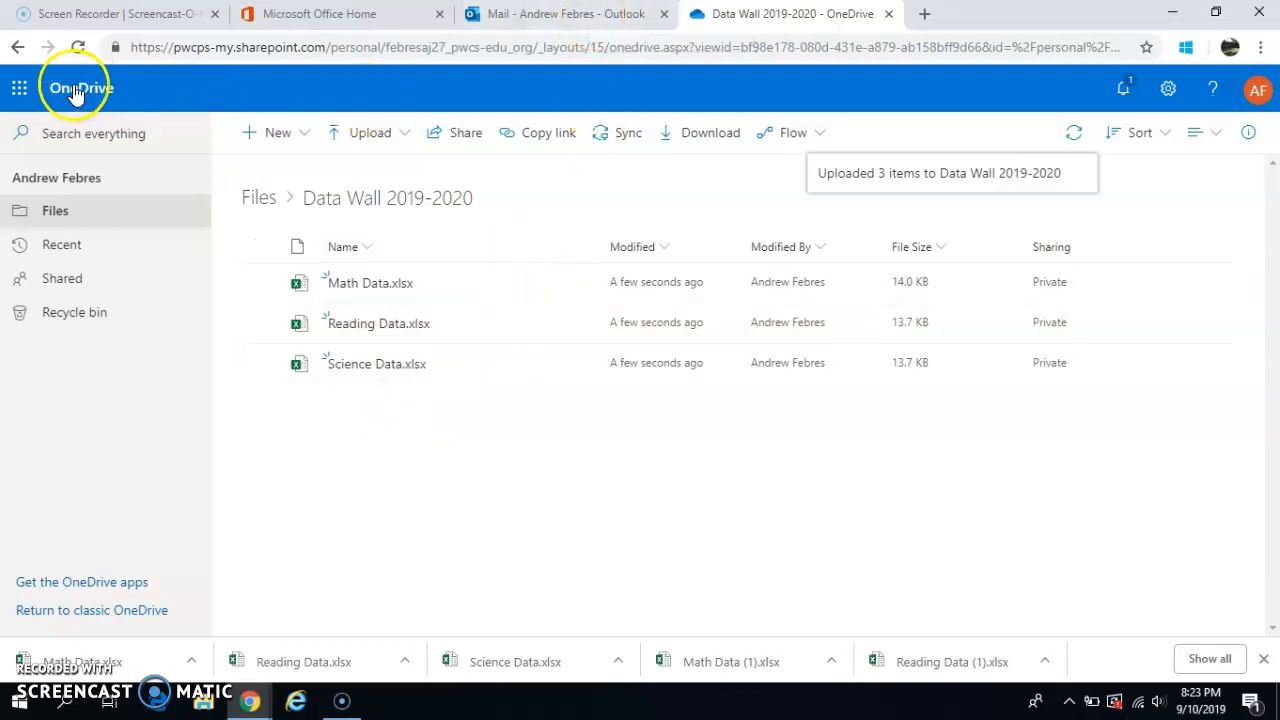
Open OneDrive in another browser tab, keeping the Data Wall 2019-2020 folder open
click(19, 93)
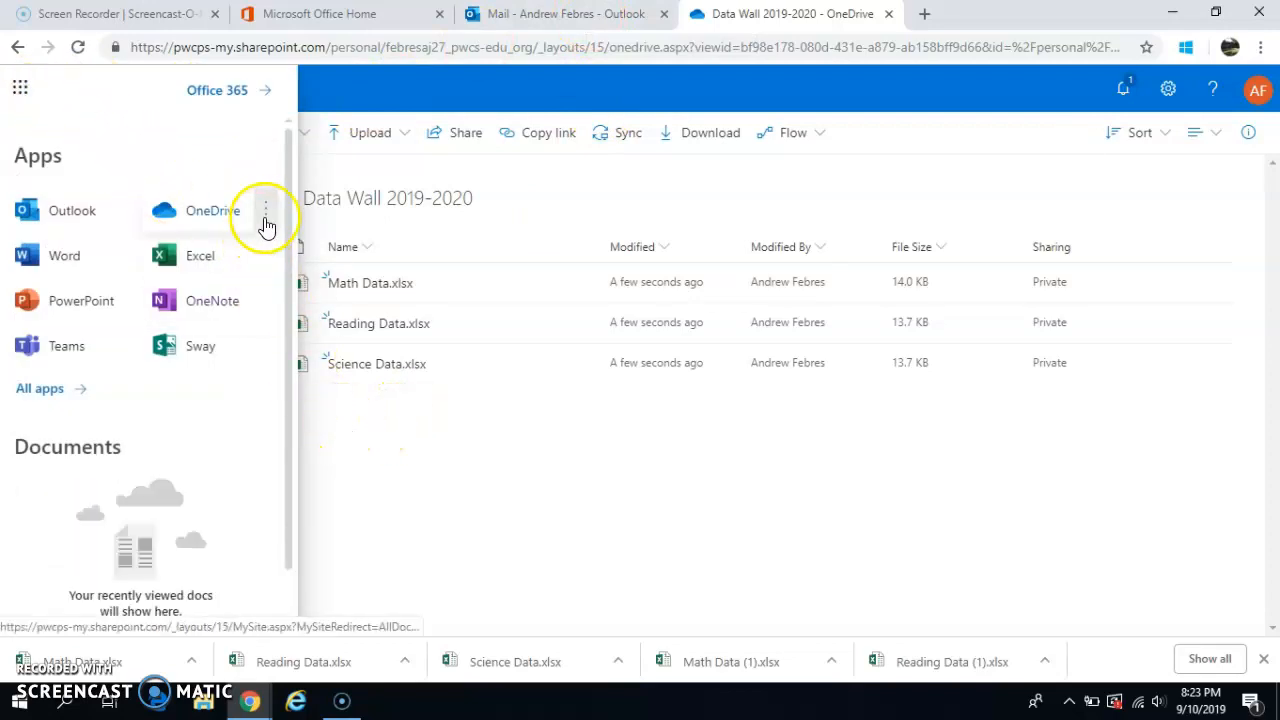
click(266, 210)
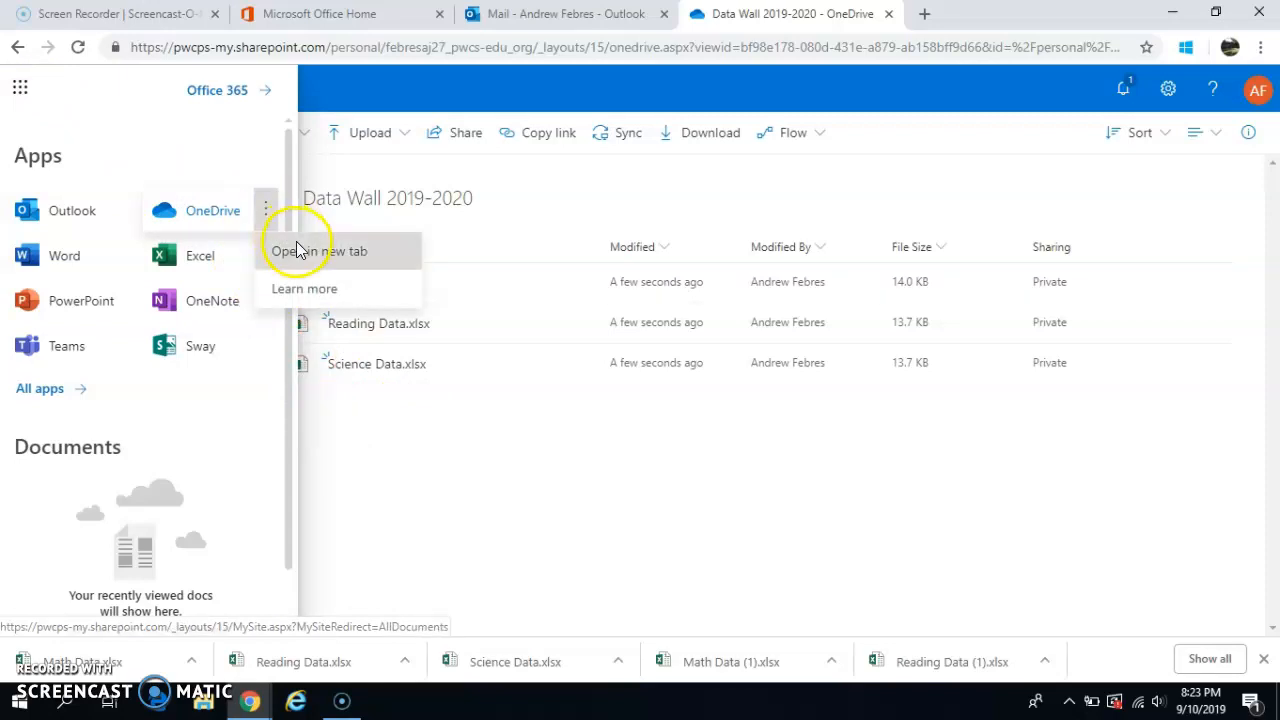
click(298, 250)
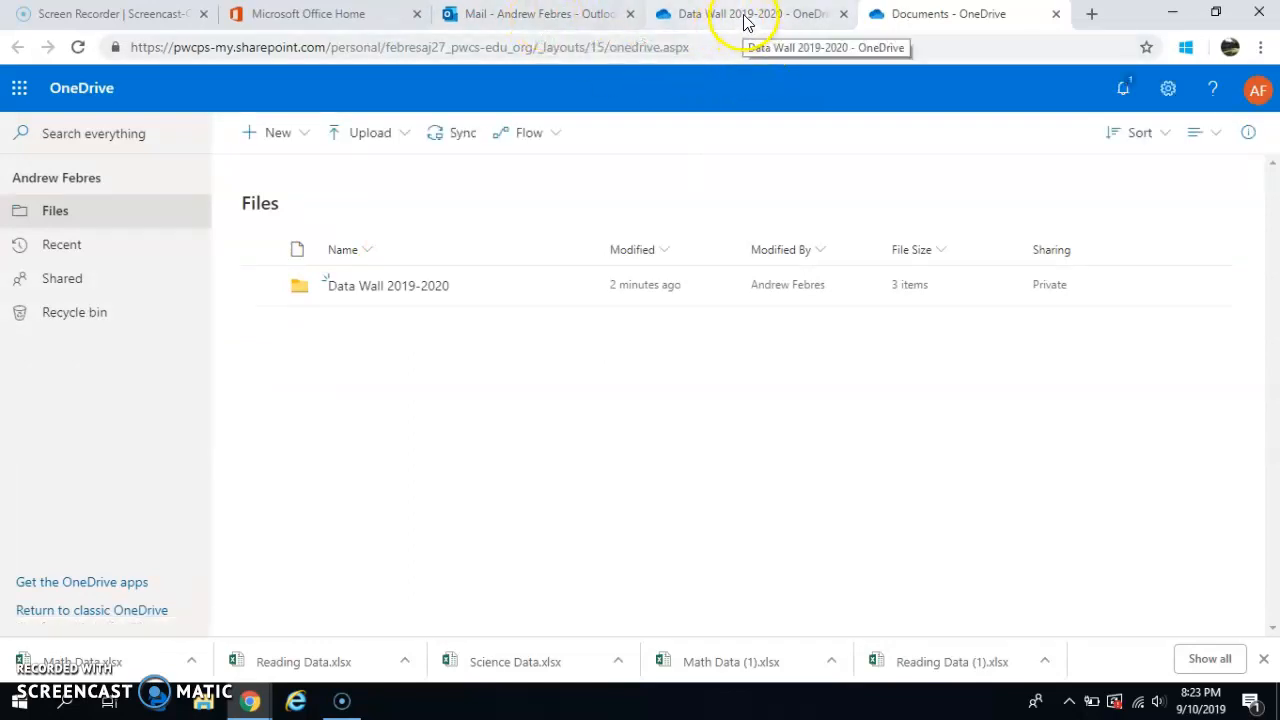
Open the 2019-2020 class notebook from the files shared with the account, dismiss the What's New notice and expand the student's section group
click(67, 285)
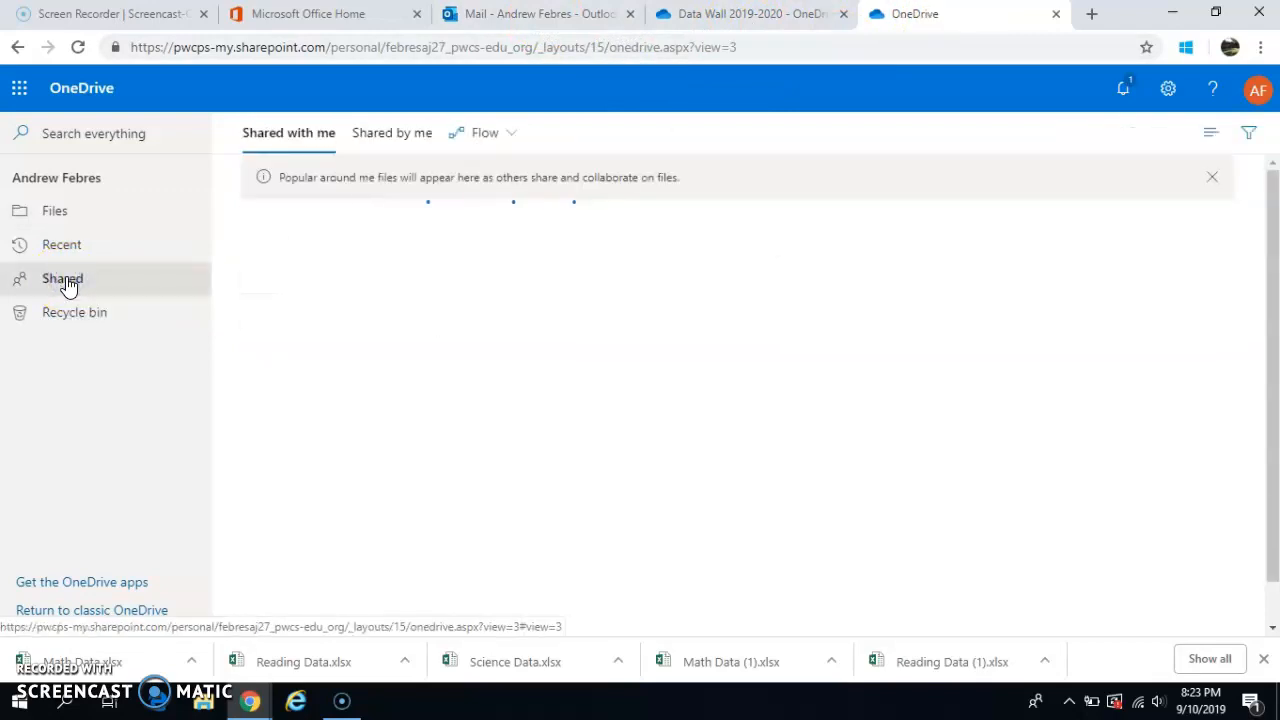
click(232, 497)
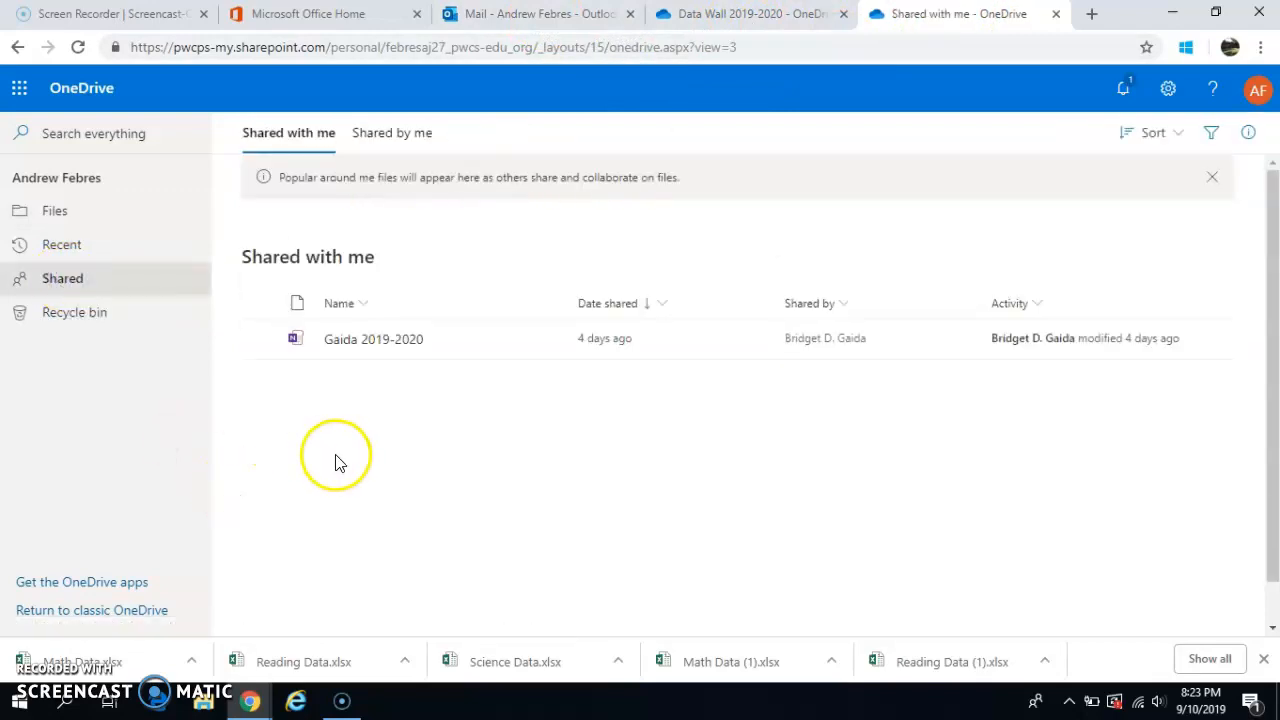
click(349, 342)
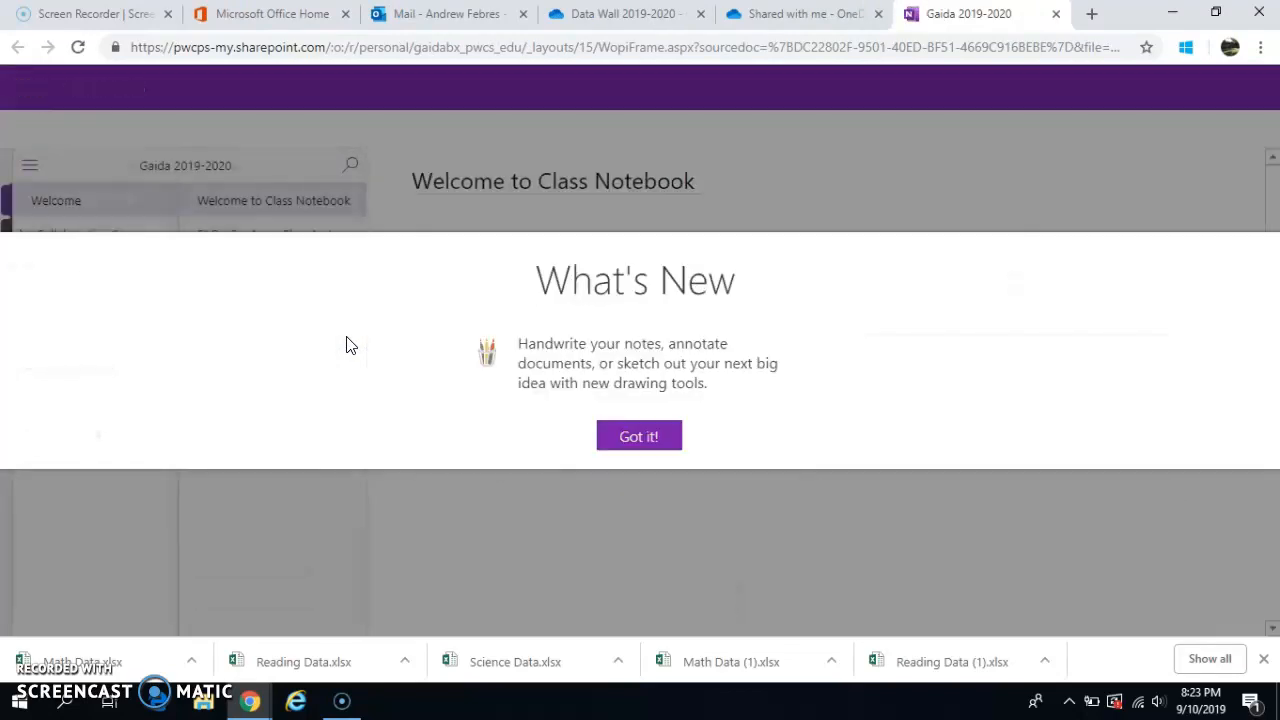
click(640, 437)
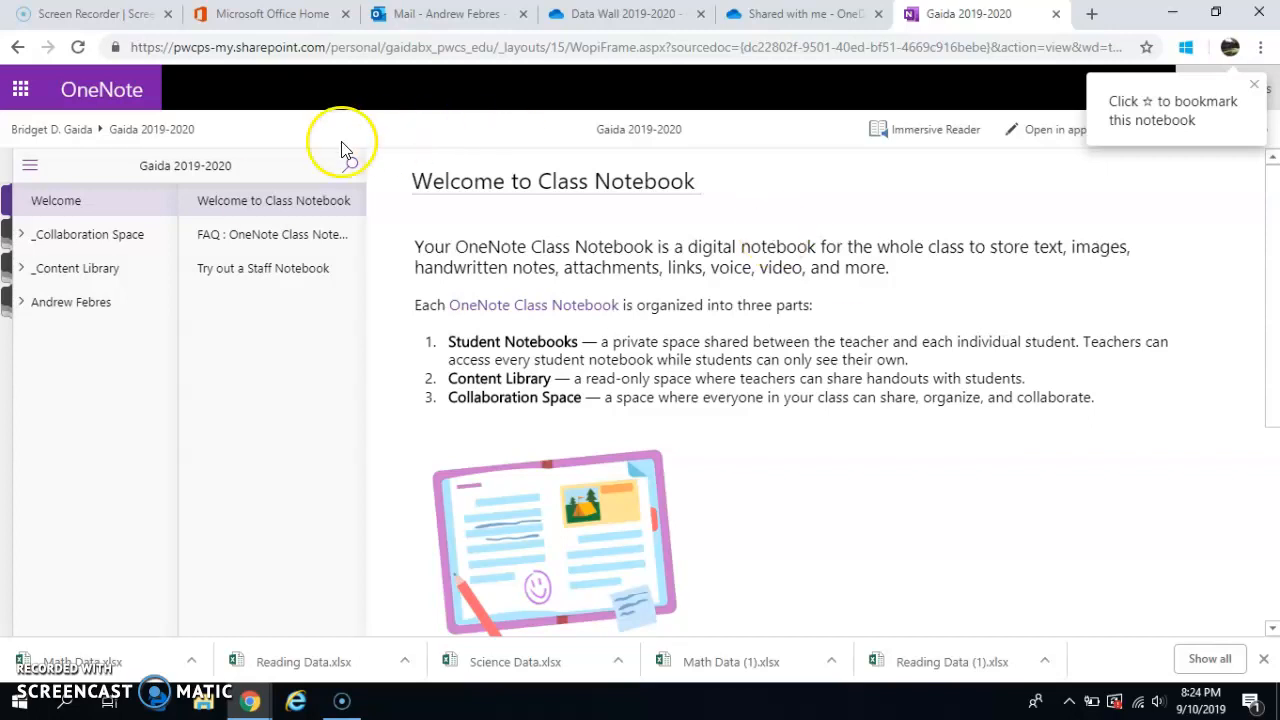
click(55, 303)
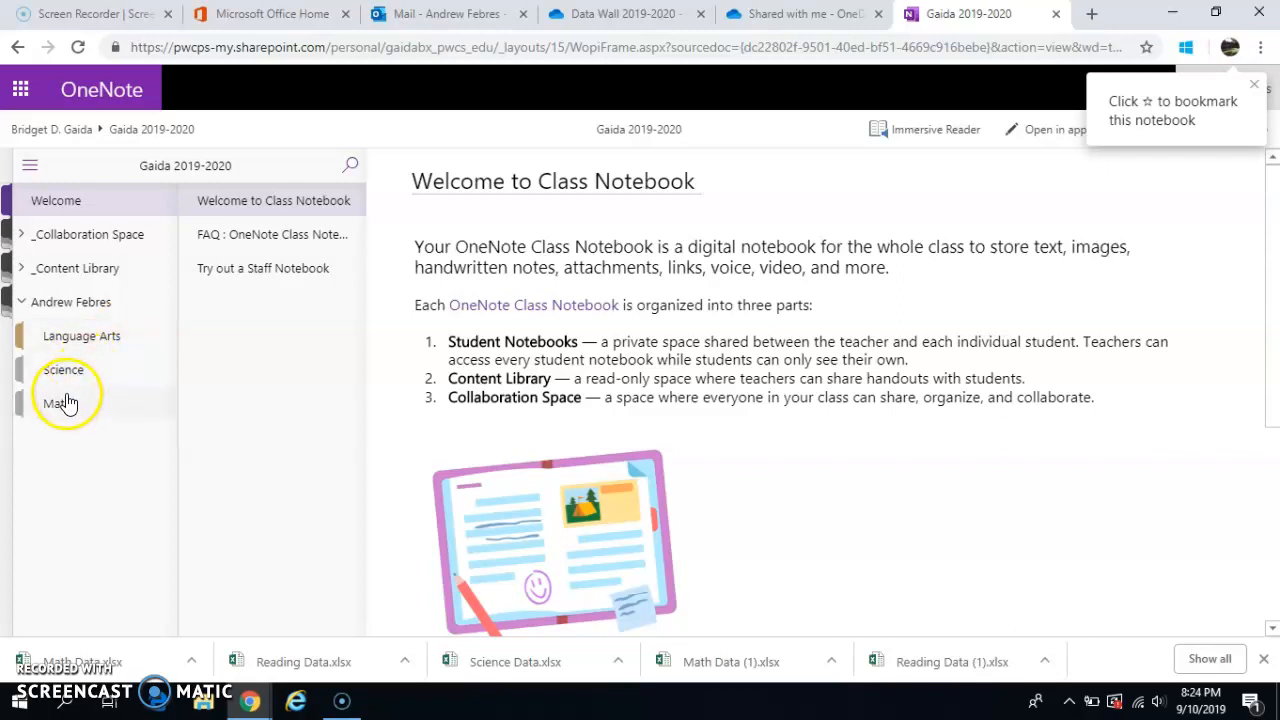
Open the student's Language Arts section and title its untitled page Reading Data
click(99, 339)
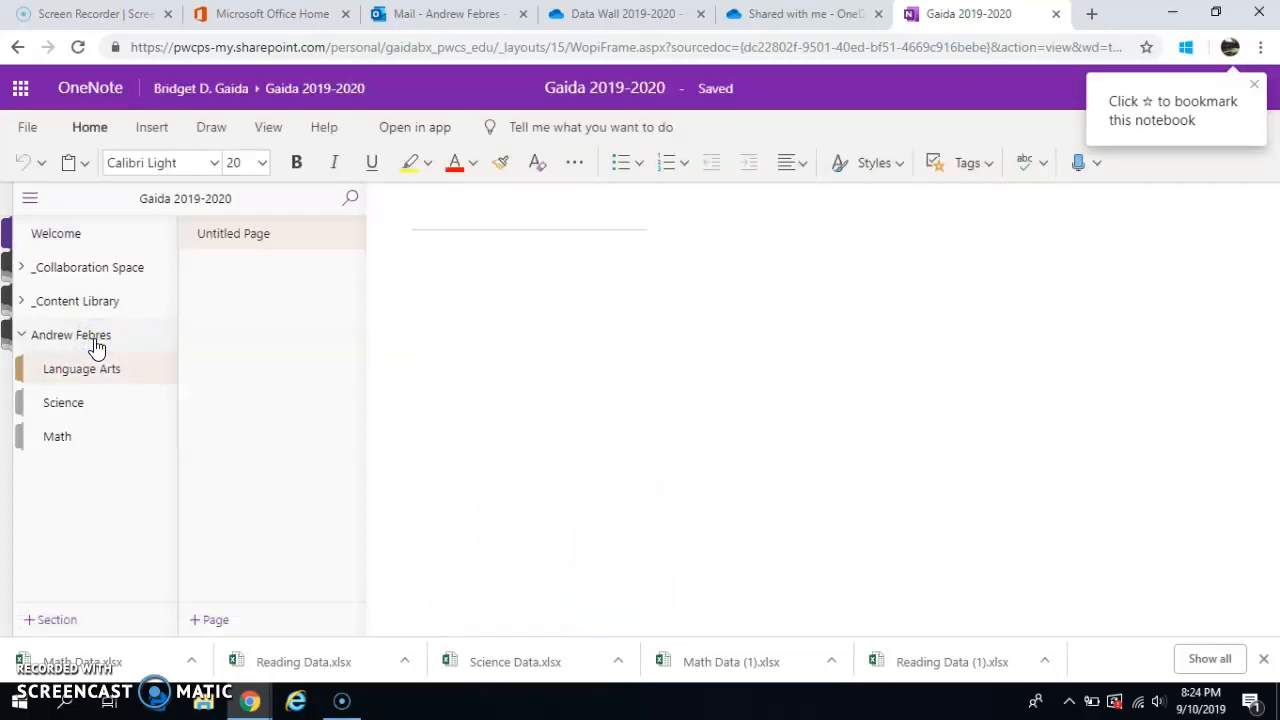
text(Reading Data)
key(Return)
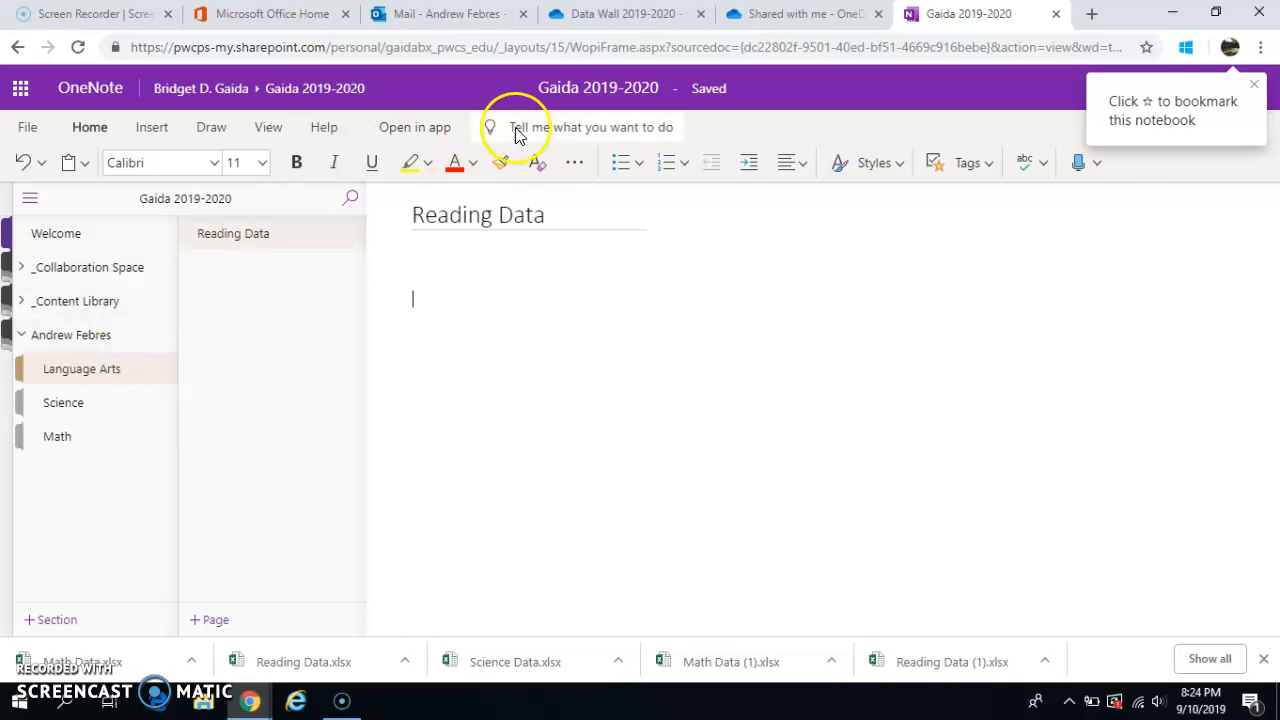
Close the shared files tab, switch to the Data Wall 2019-2020 folder in OneDrive and copy the sharing link of Reading Data.xlsx
click(879, 14)
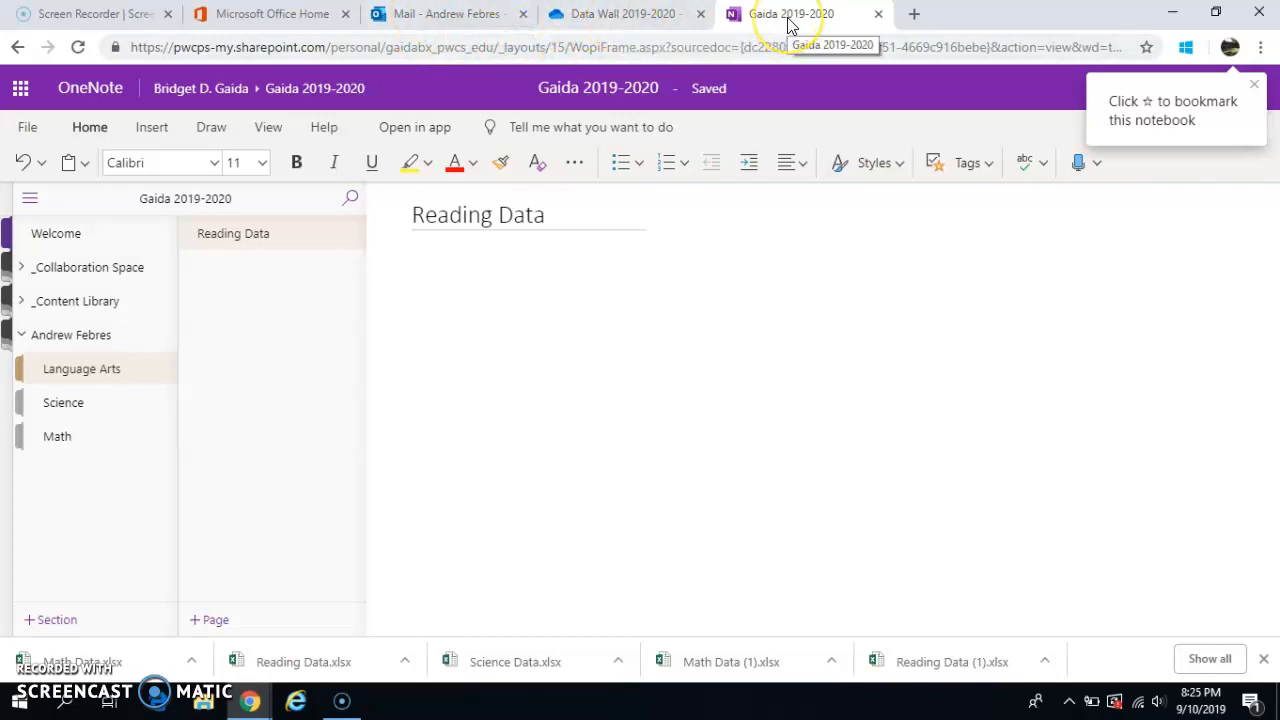
click(610, 15)
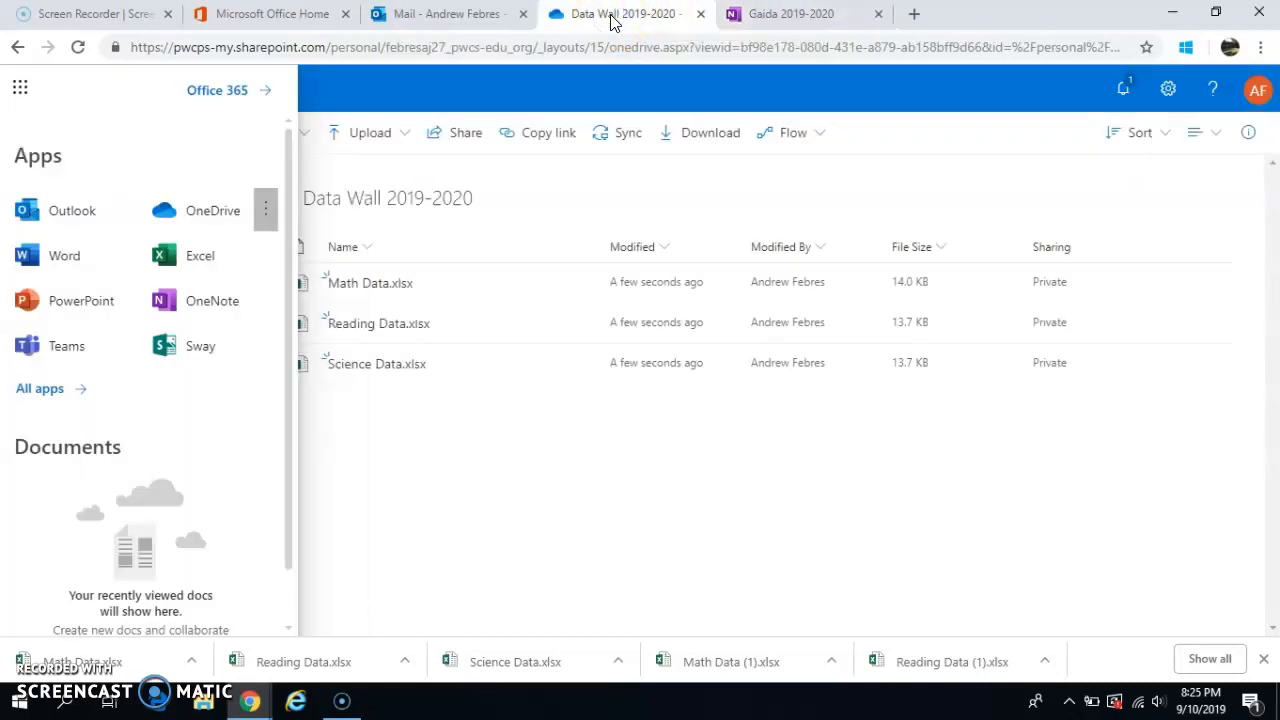
click(679, 478)
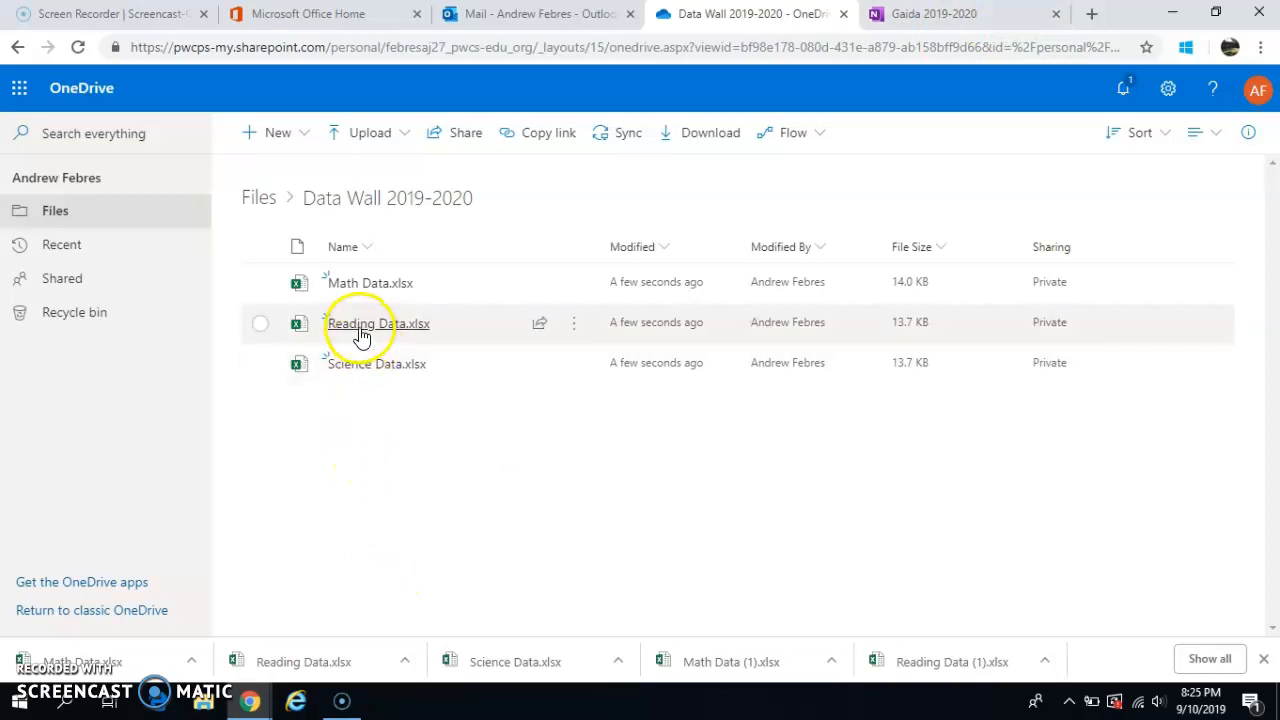
click(260, 324)
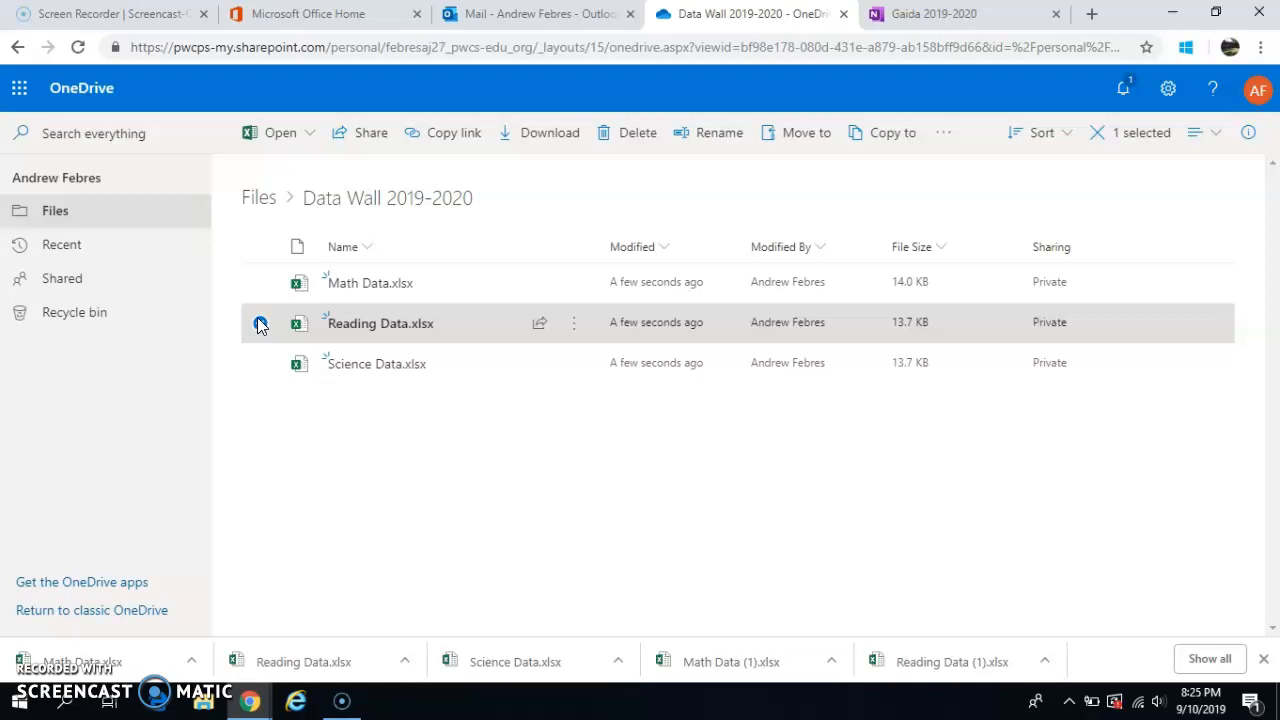
click(451, 141)
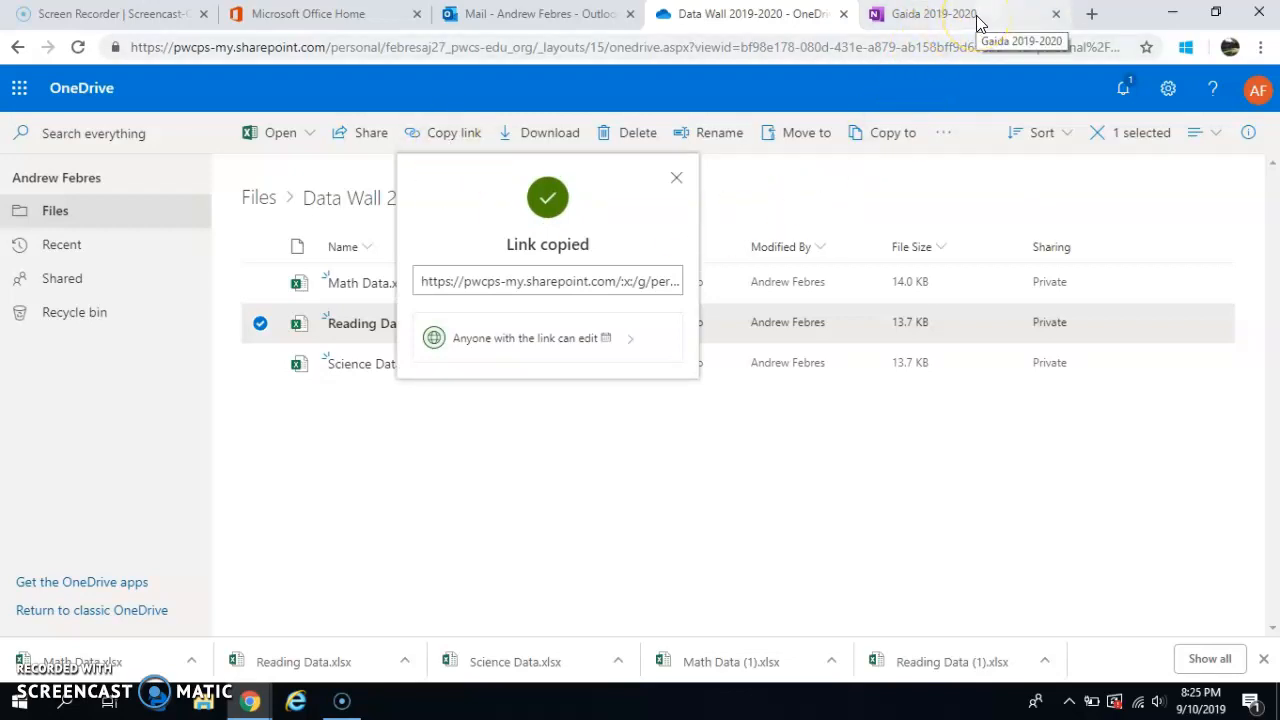
Switch back to the class notebook in OneNote and insert the copied link on the page with the display text Reading Data
click(930, 14)
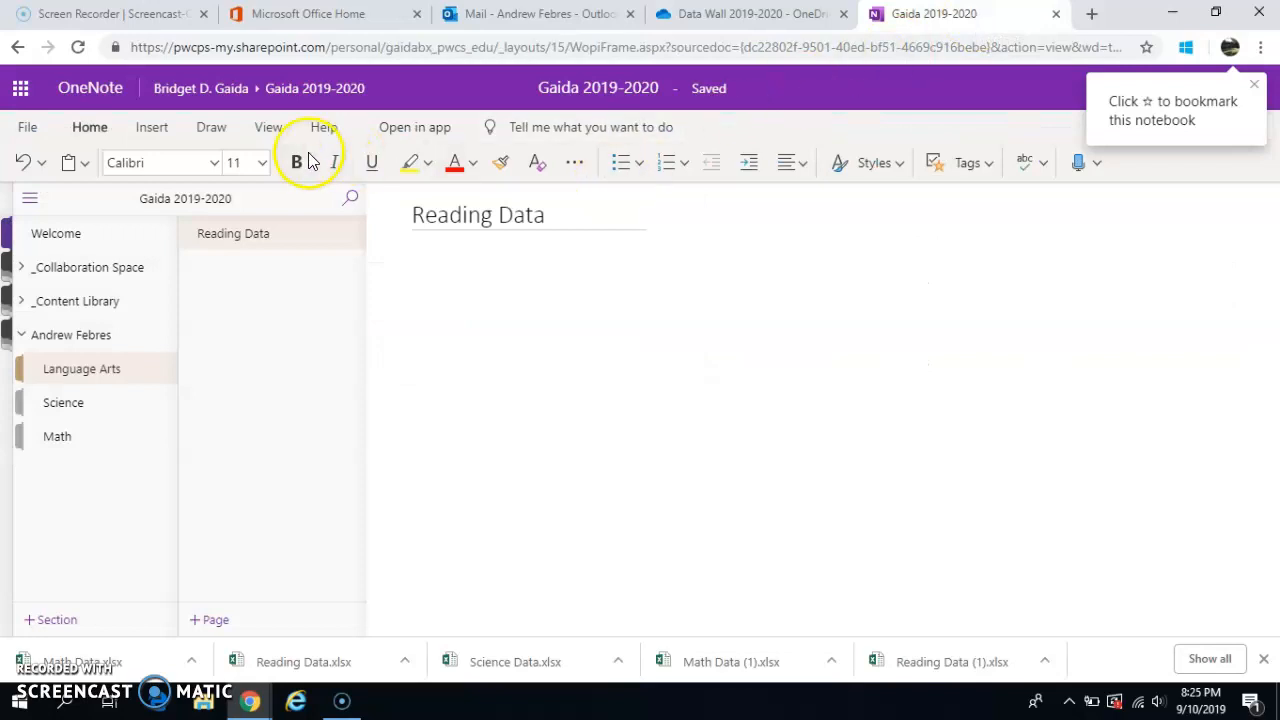
click(151, 128)
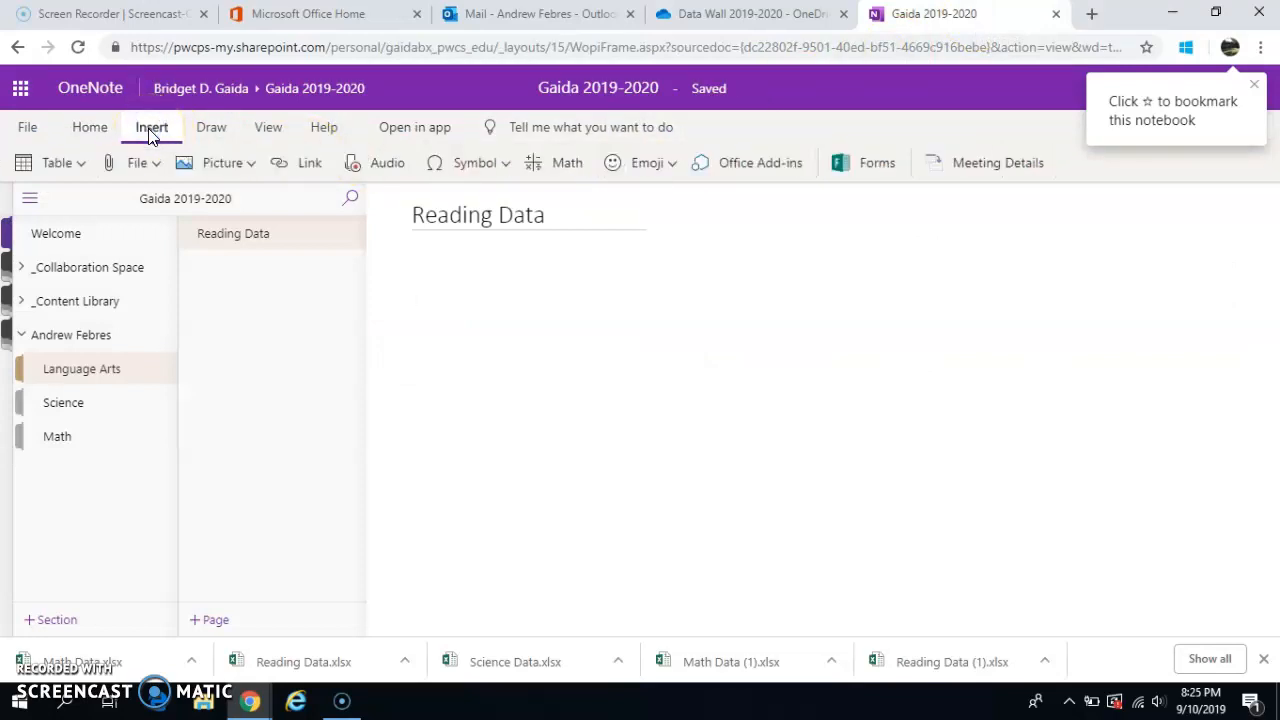
click(305, 166)
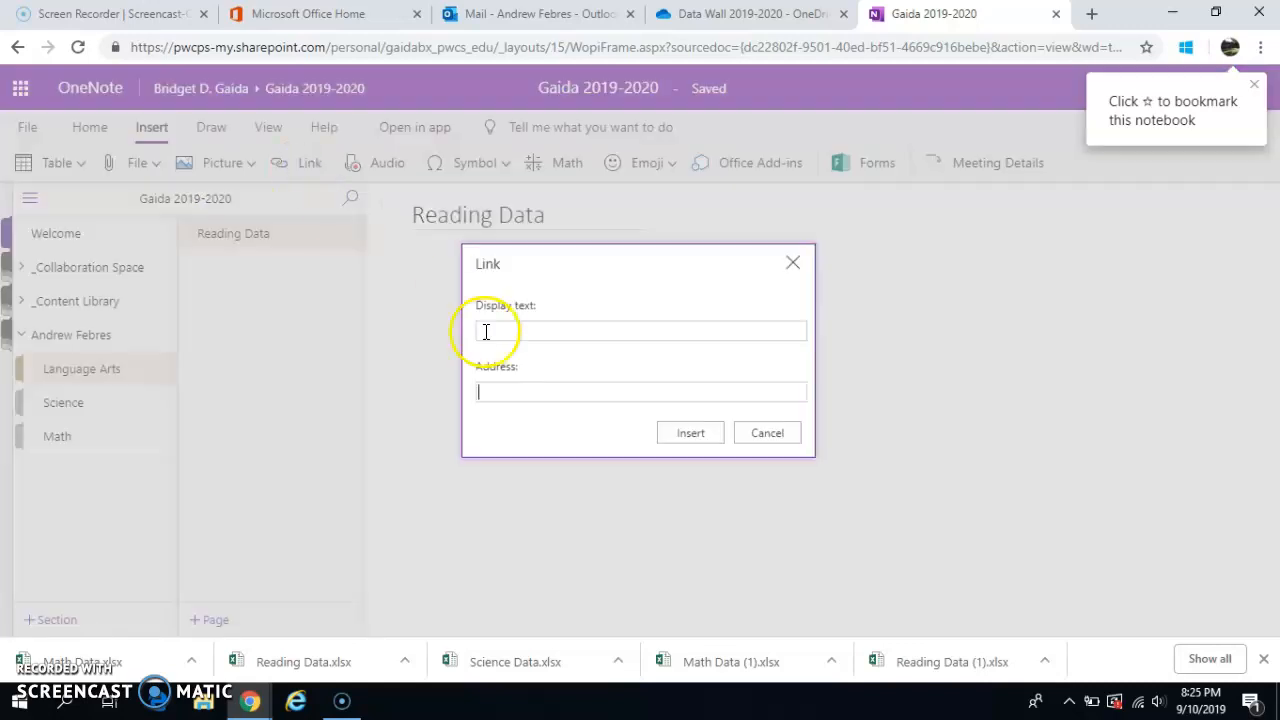
click(491, 392)
key(ctrl+v)
click(565, 402)
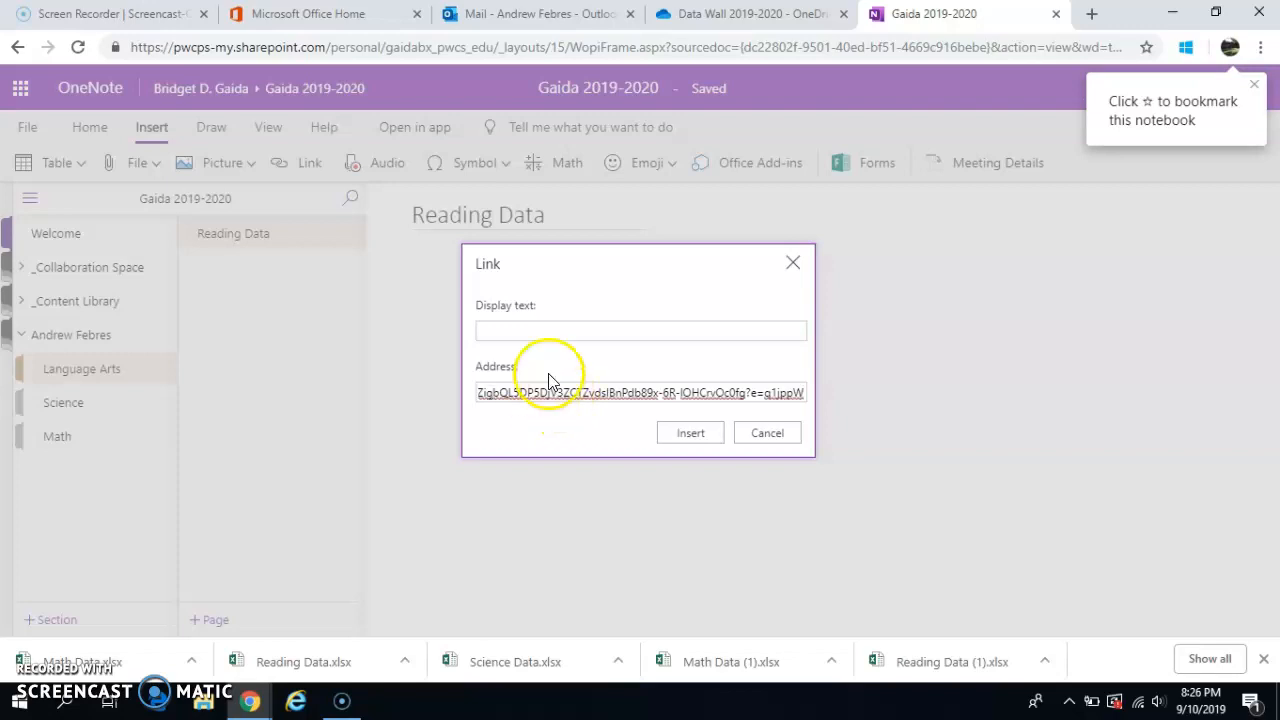
click(528, 330)
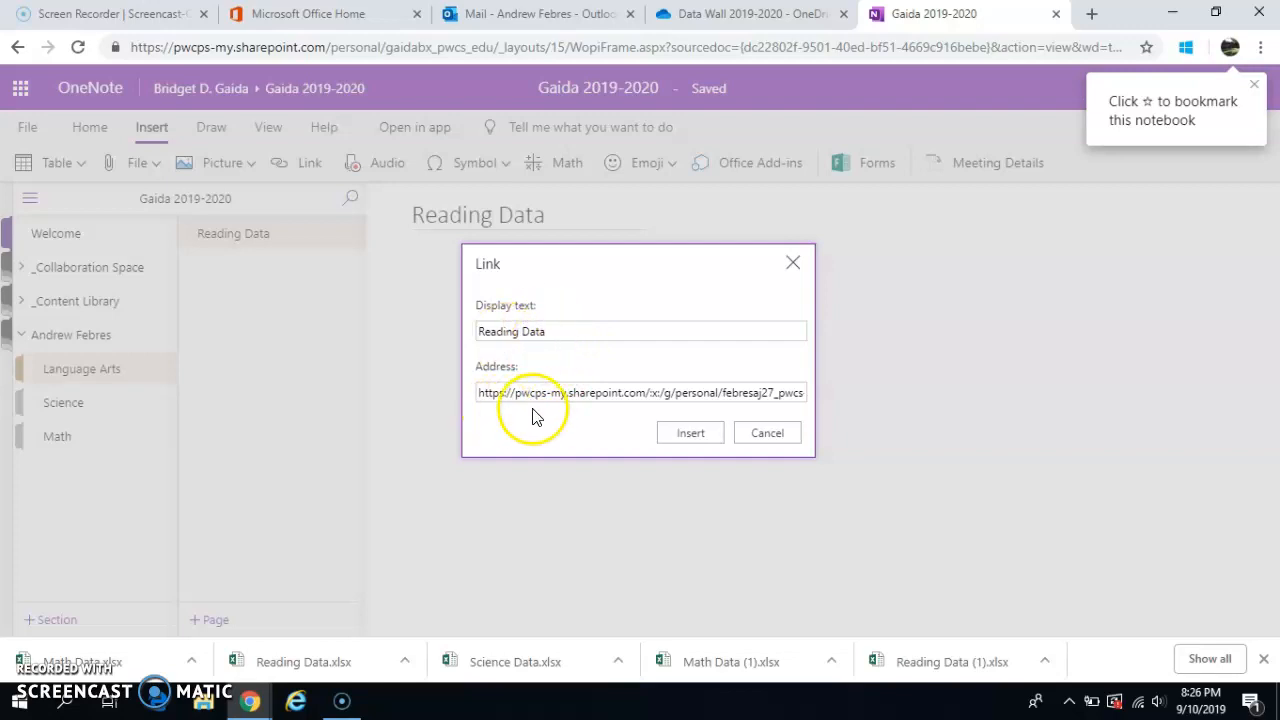
click(694, 435)
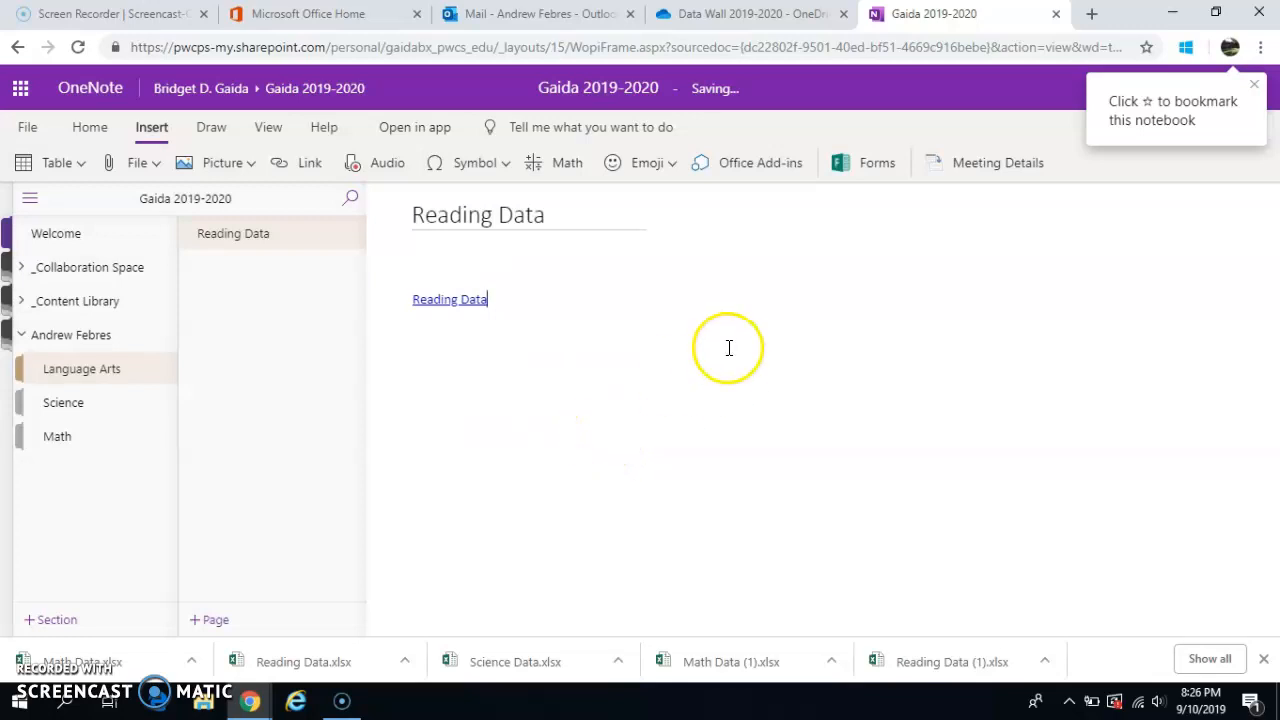
Test the Reading Data link on the page and view the linked workbook in Excel
click(436, 306)
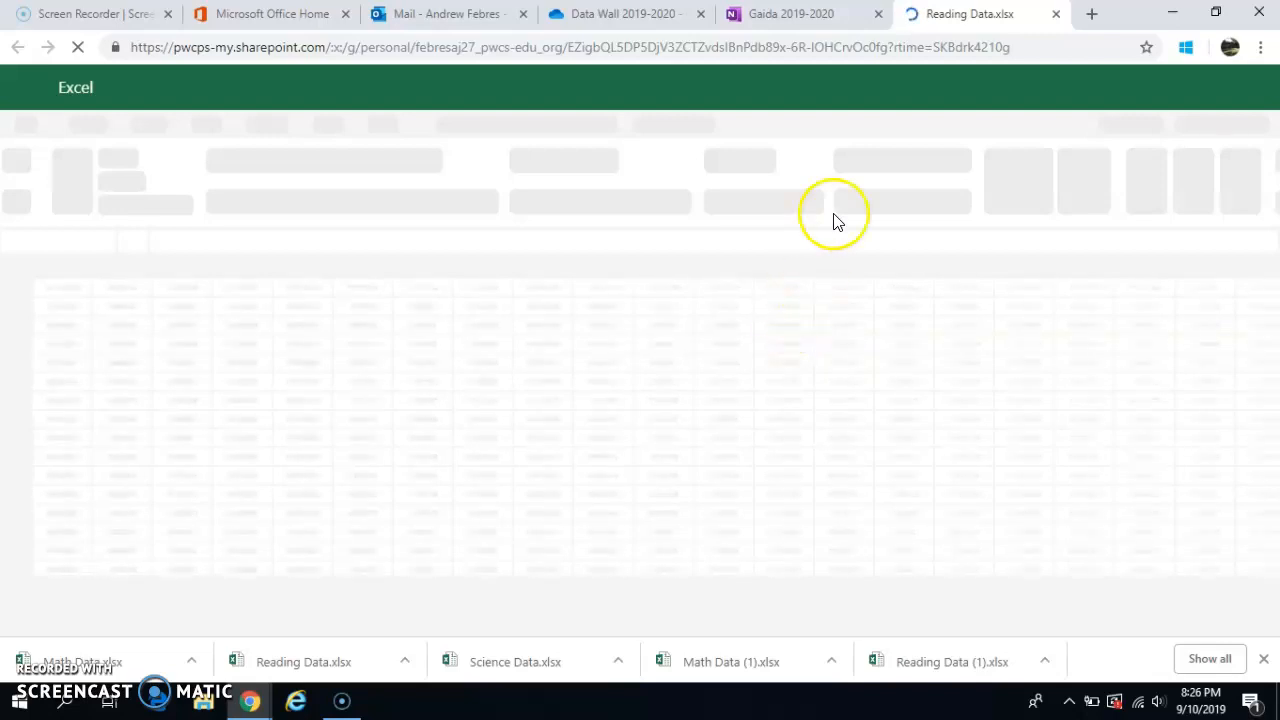
click(785, 17)
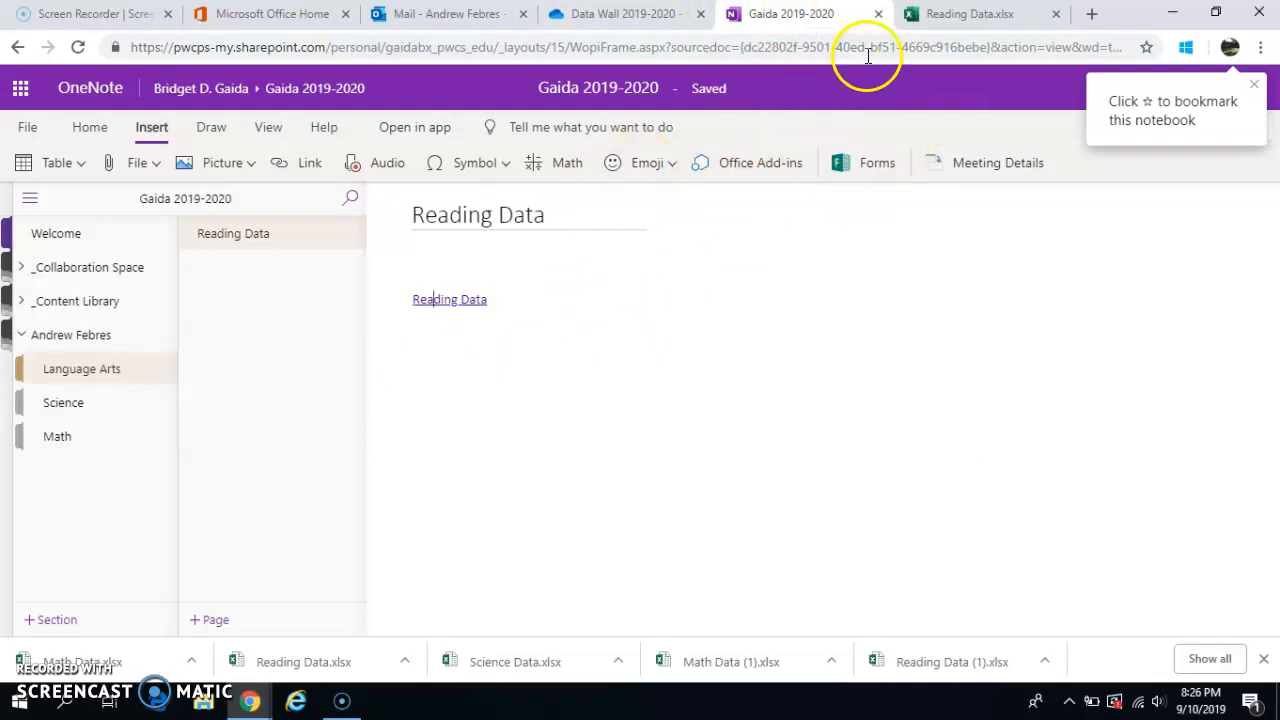
click(966, 17)
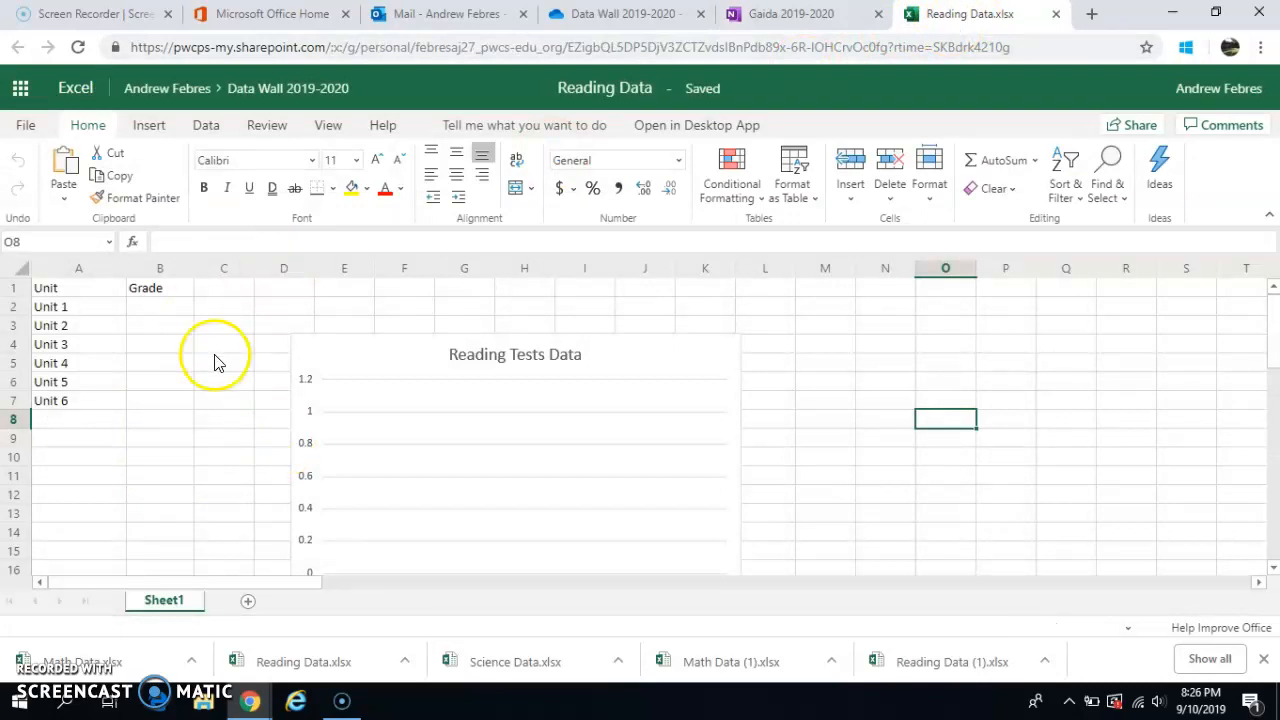
Try a grade of 88 for Unit 1 in cell B2, clear it again and close the Reading Data workbook
click(155, 313)
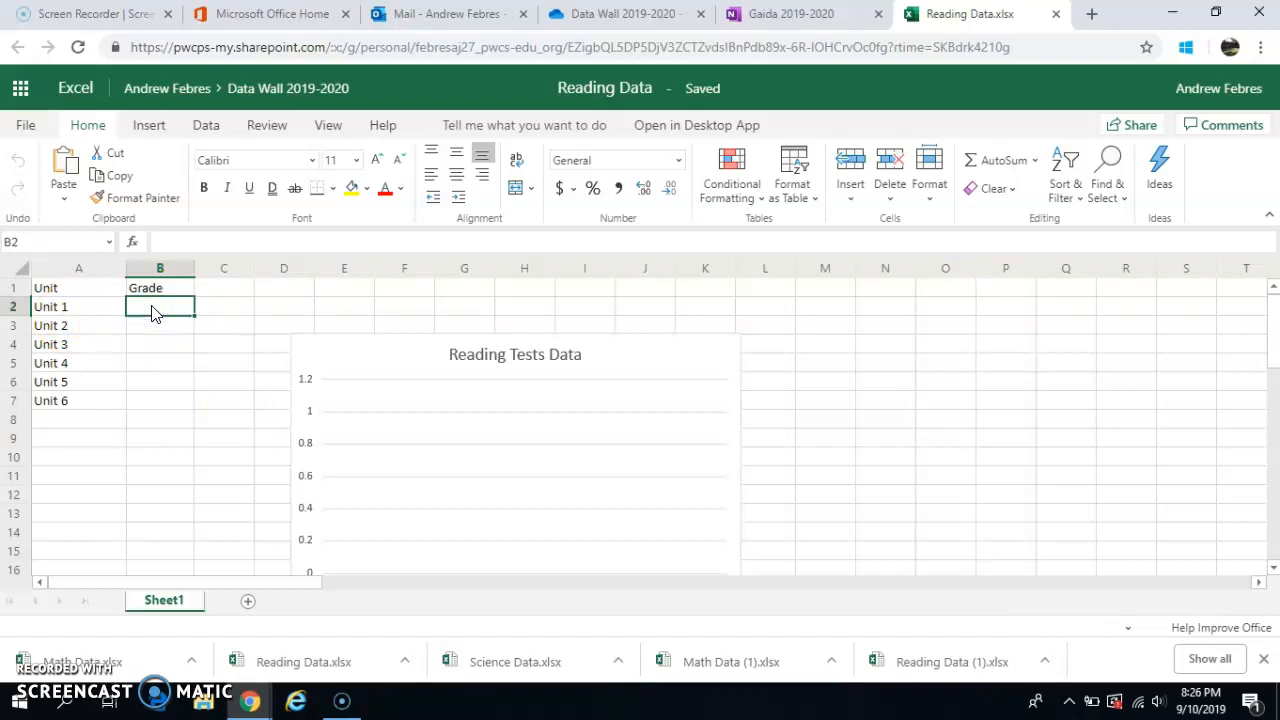
text(88)
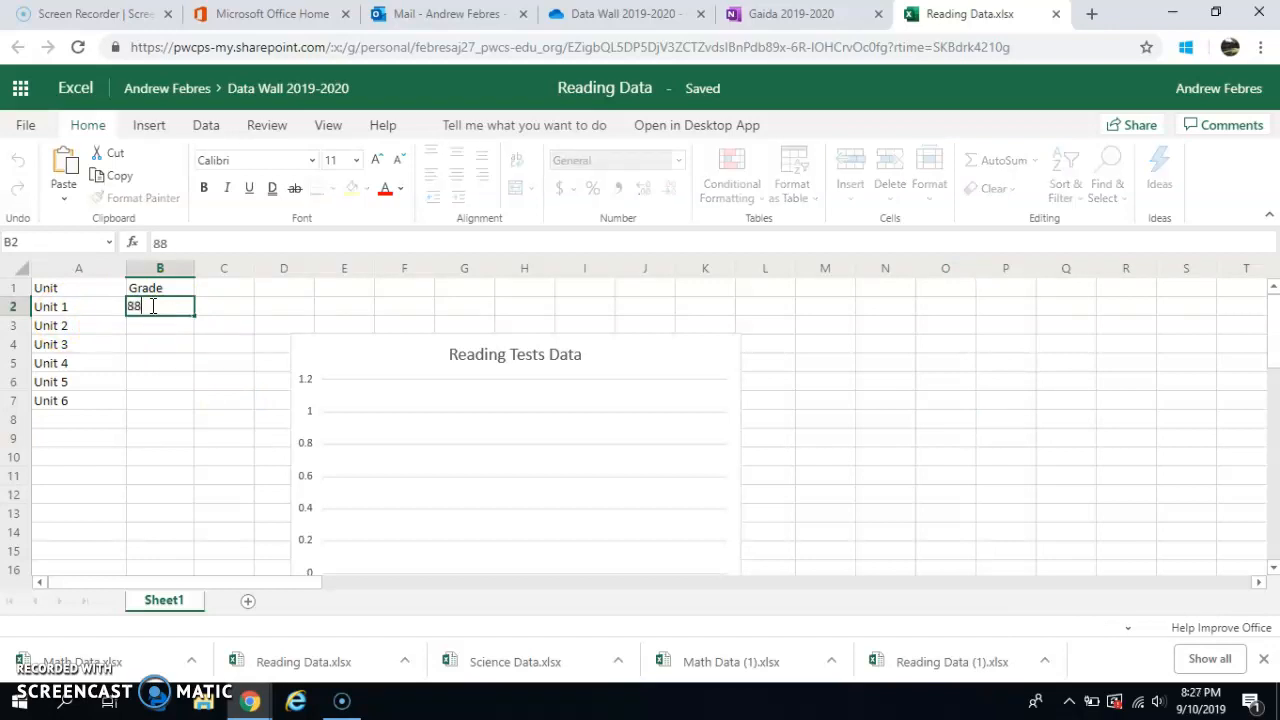
key(Return)
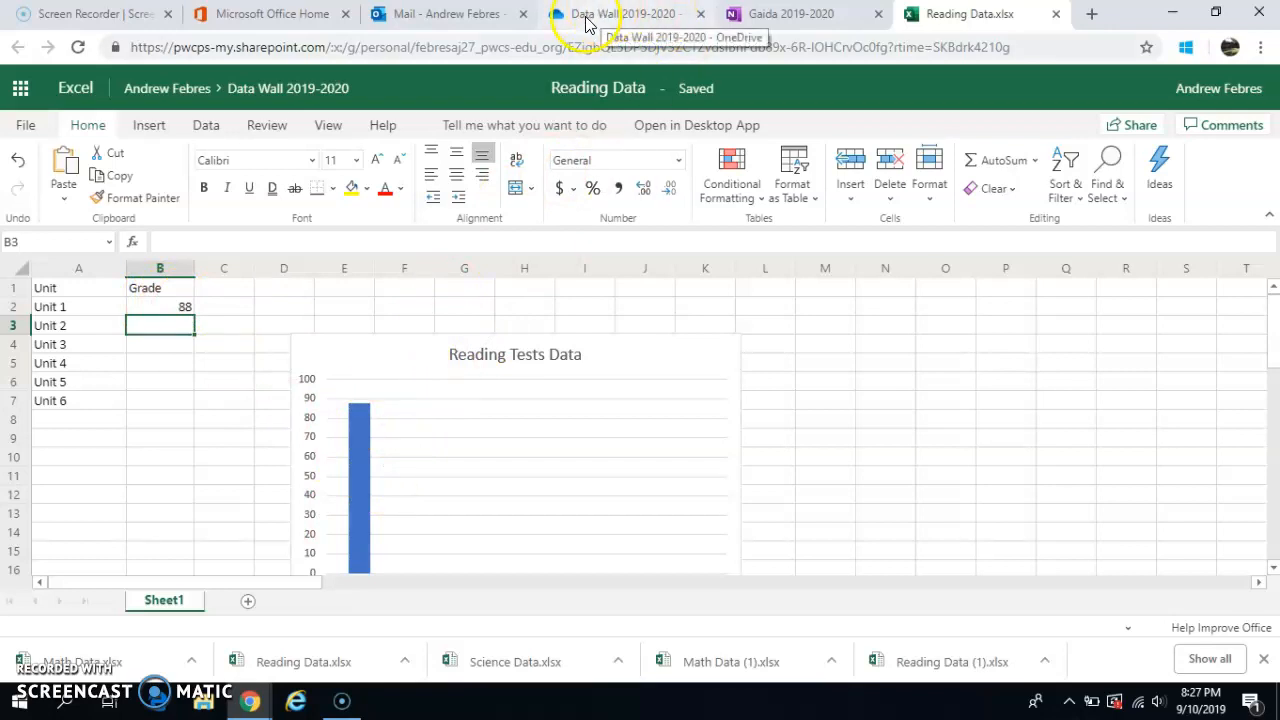
click(183, 311)
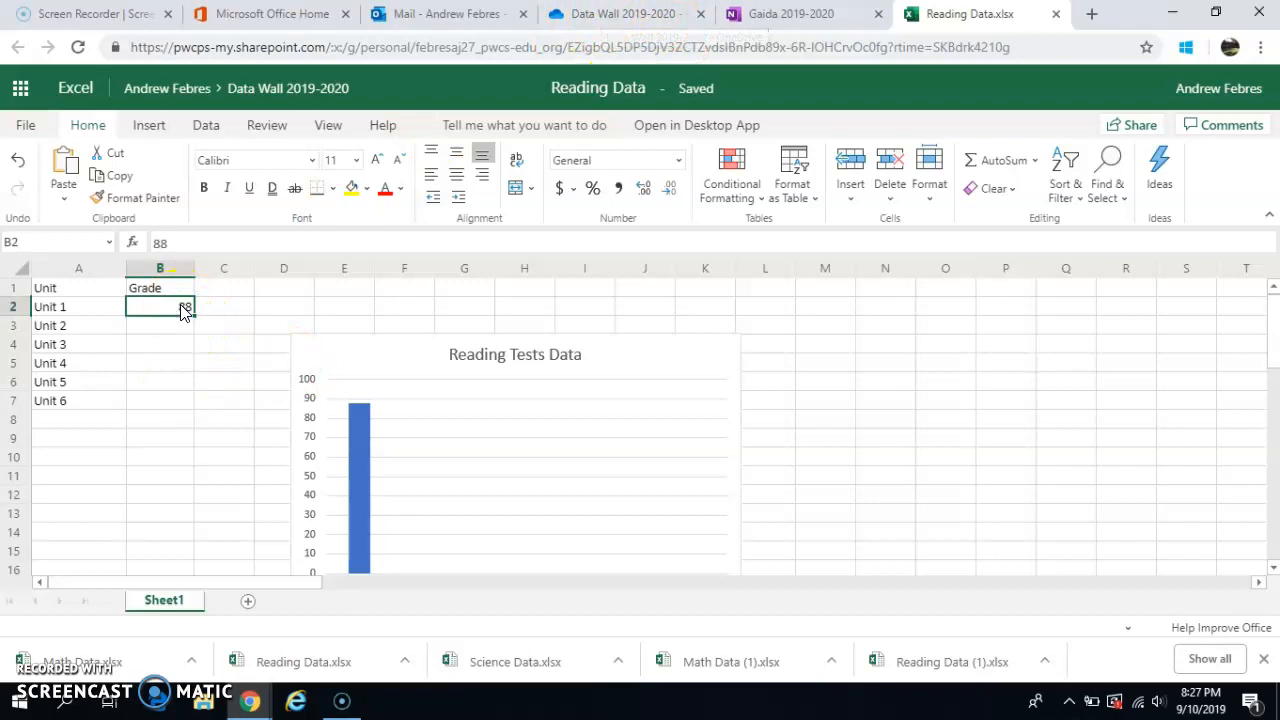
key(BackSpace)
key(Return)
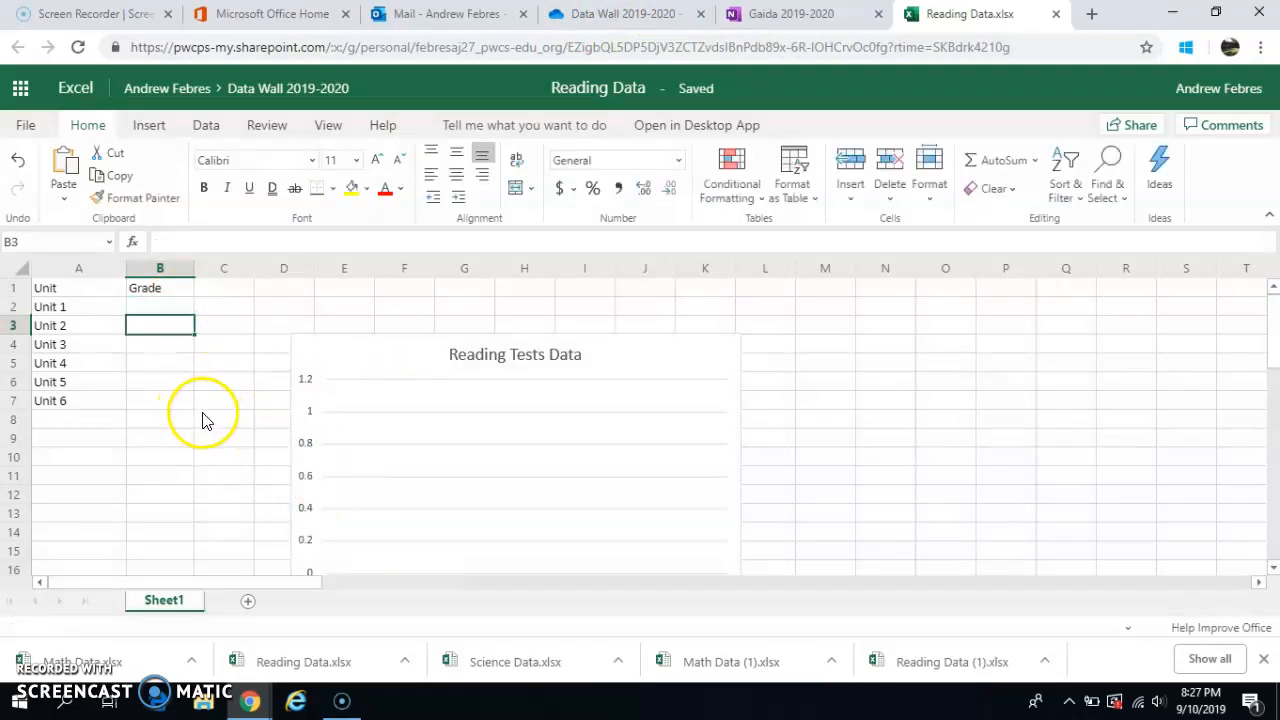
click(1057, 14)
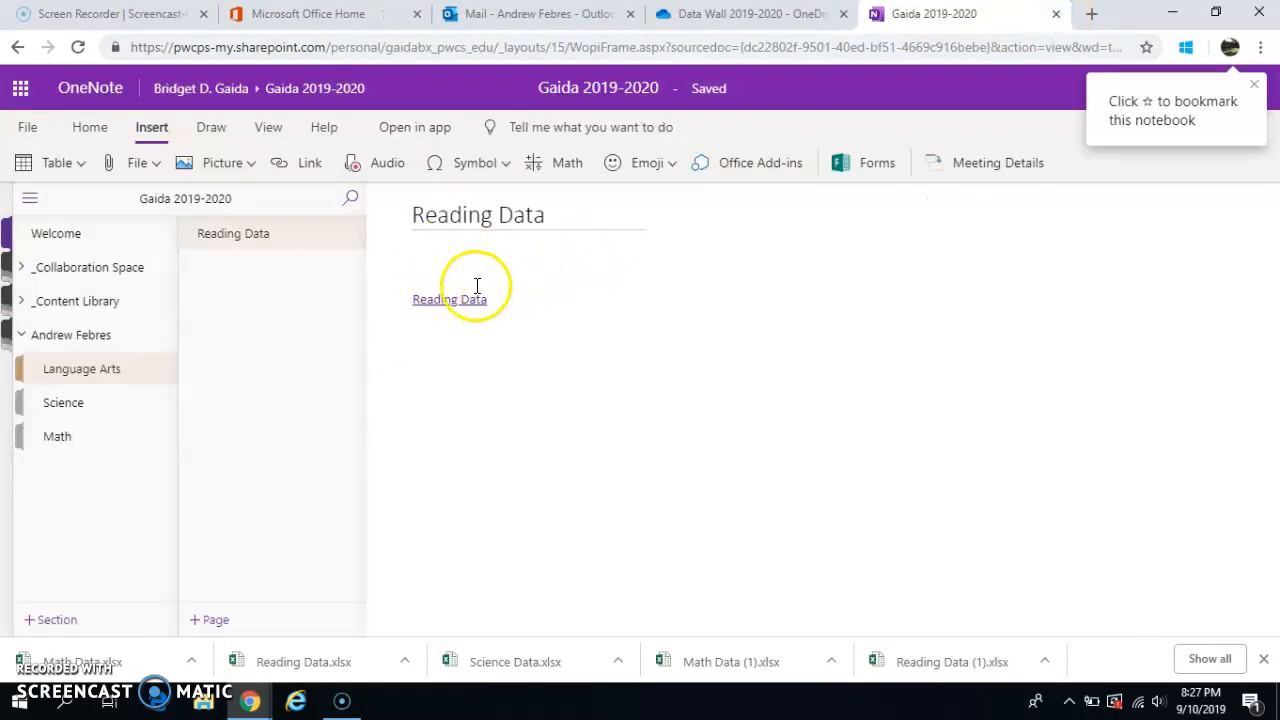
Open the student's Science section and title its untitled page Science Data
click(62, 405)
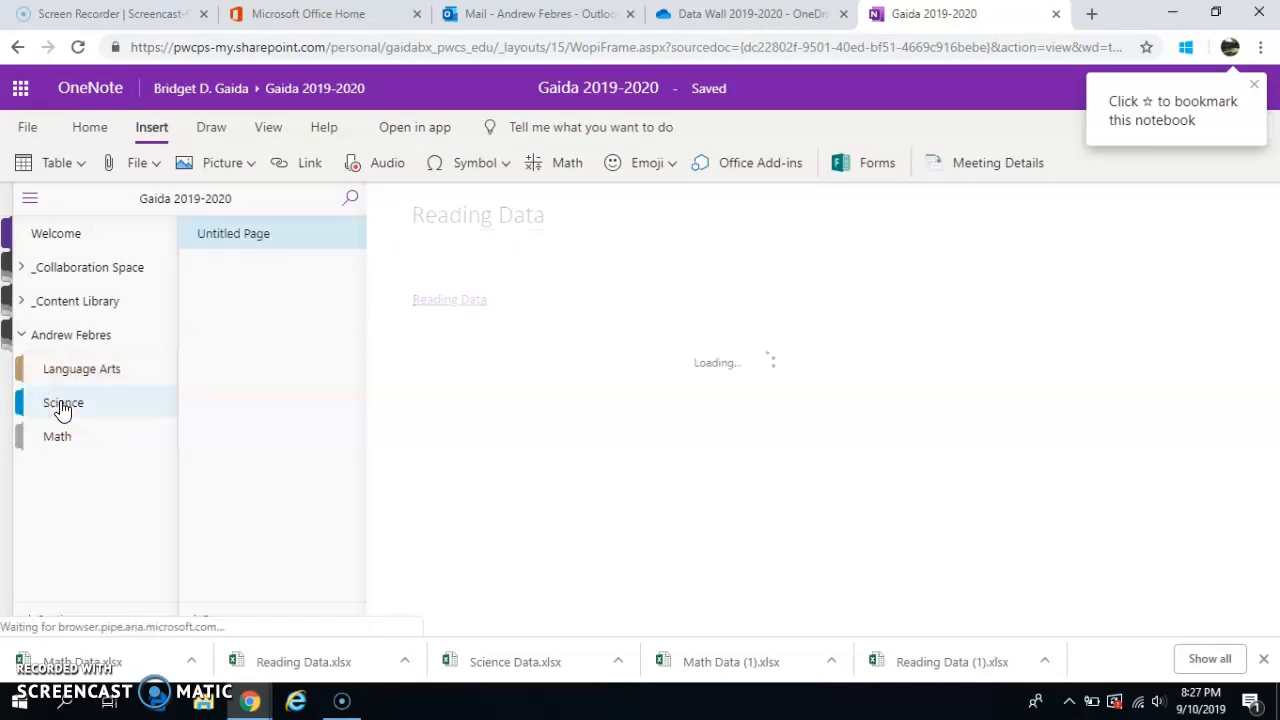
click(62, 408)
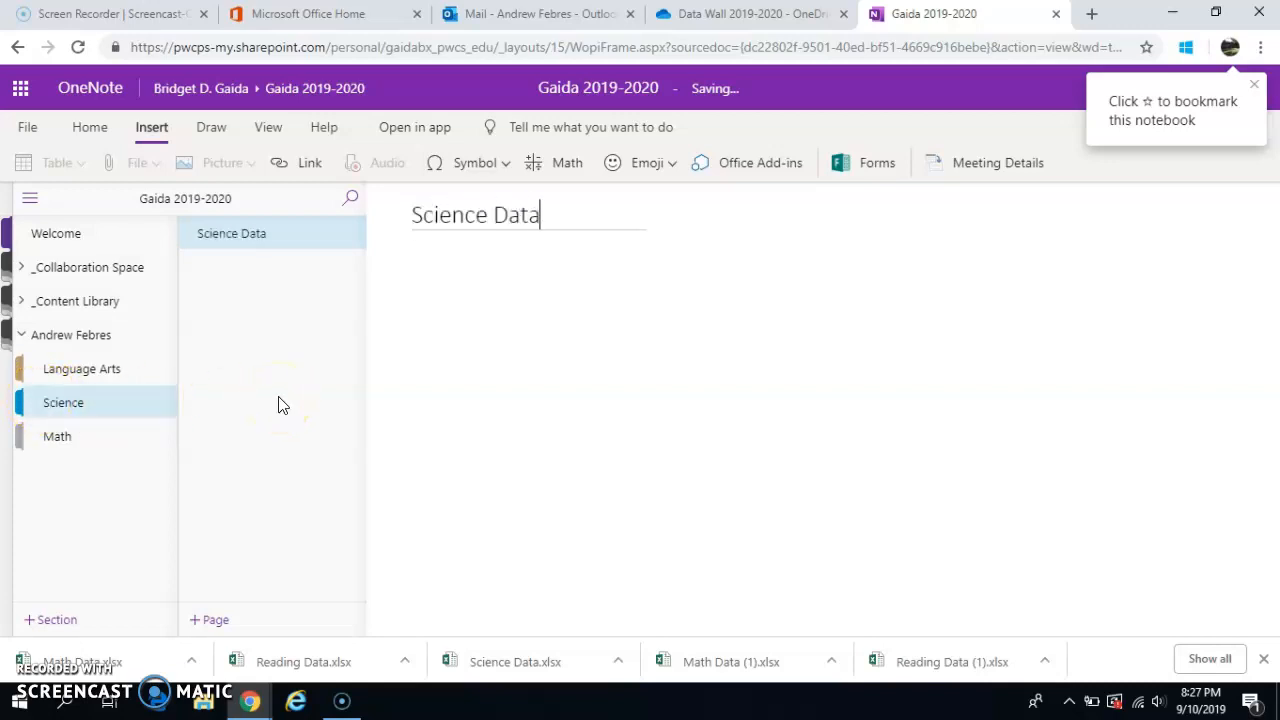
key(Return)
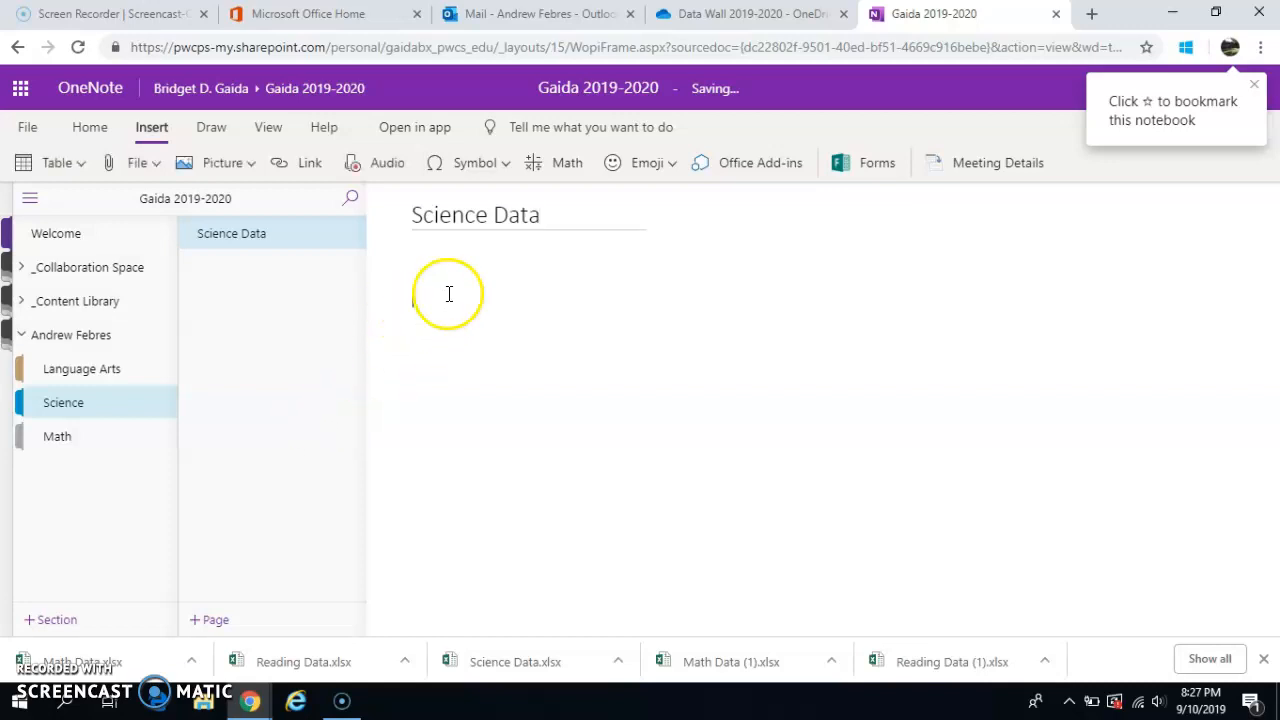
Switch to the Data Wall 2019-2020 folder in OneDrive, select only Science Data.xlsx and copy its sharing link
click(720, 18)
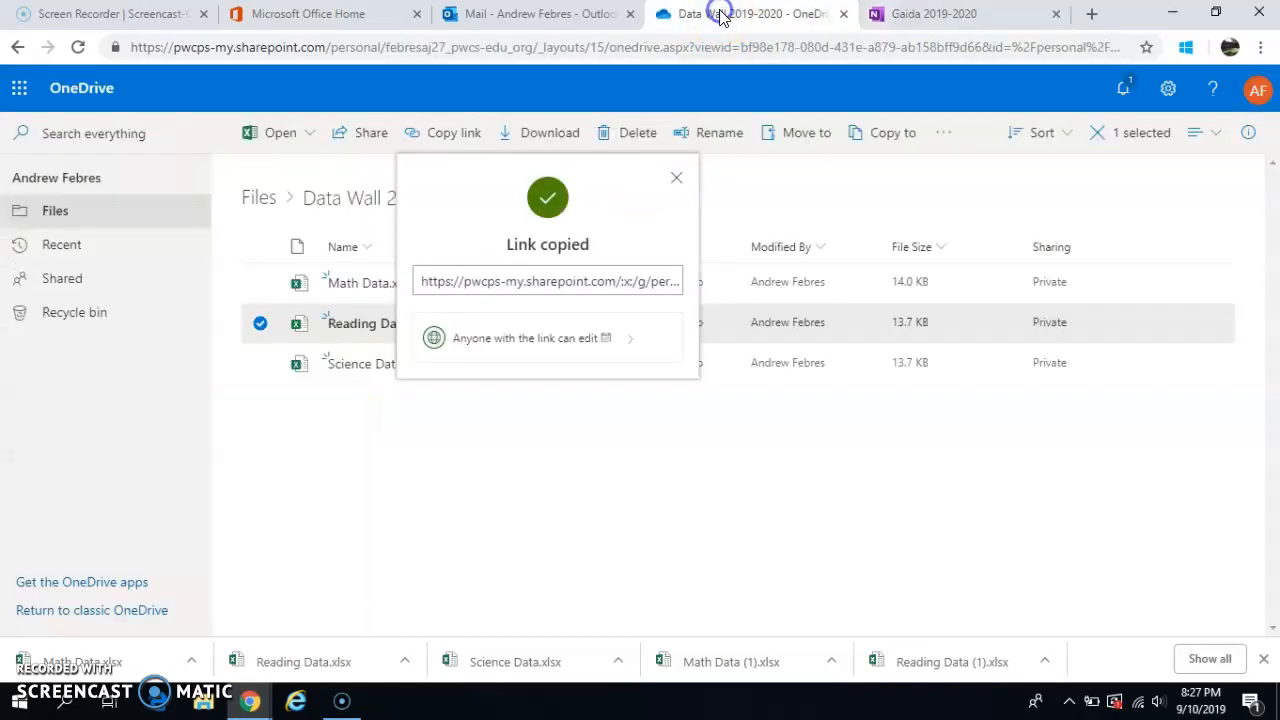
click(677, 183)
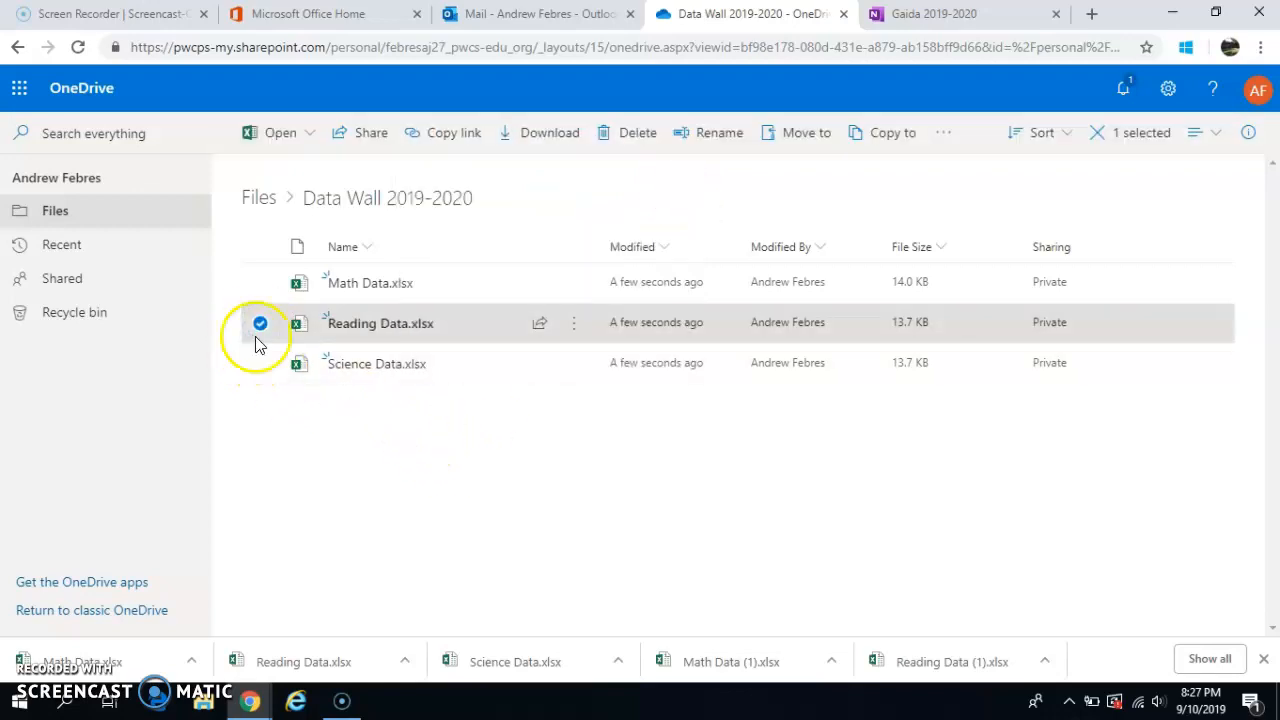
click(259, 364)
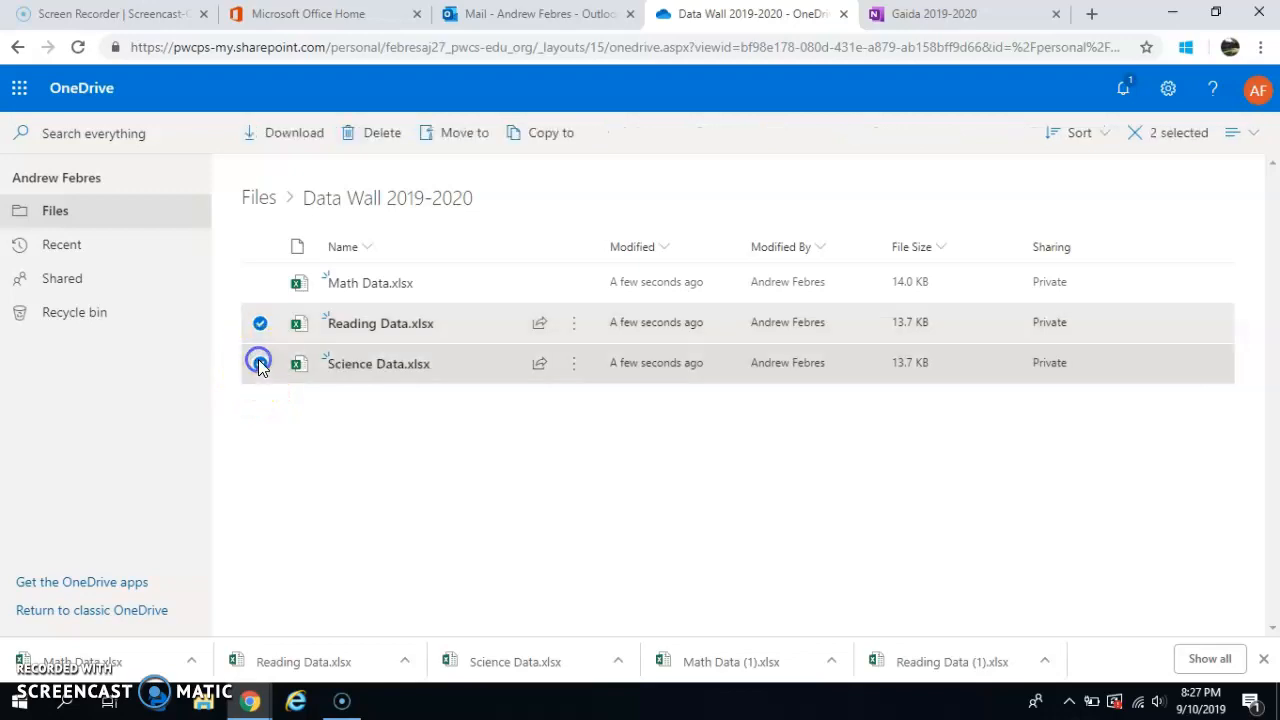
click(260, 323)
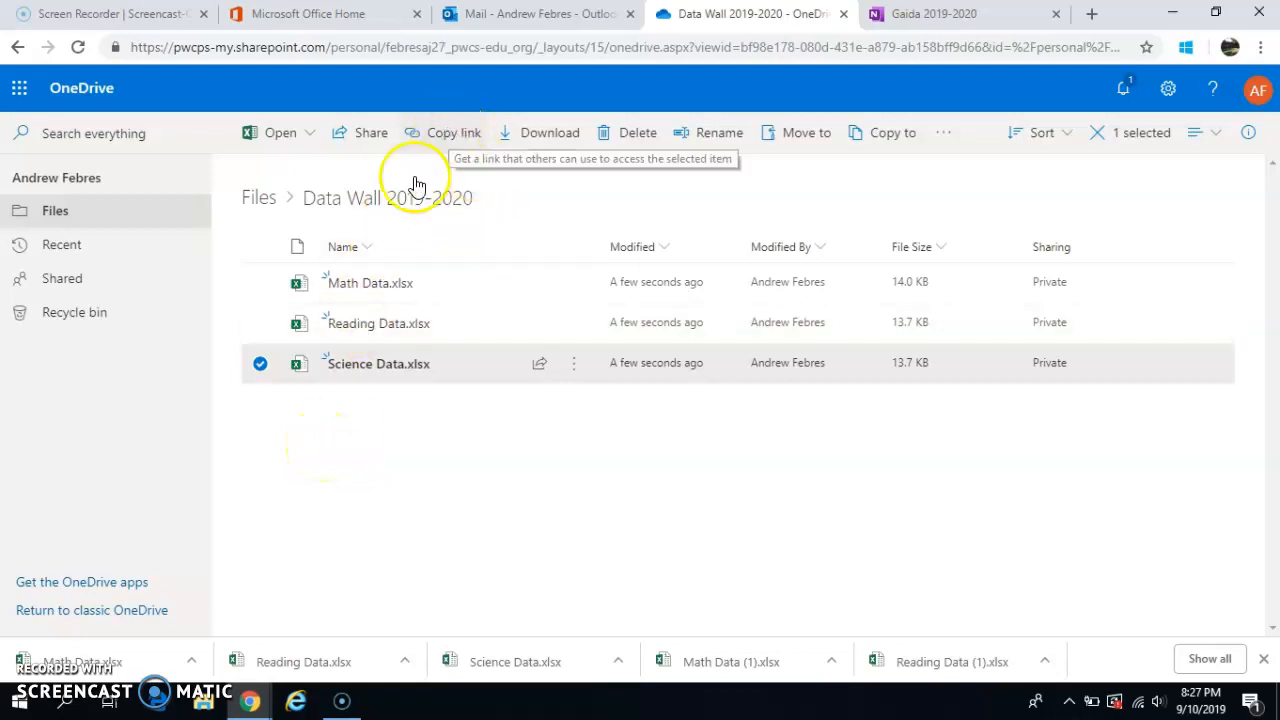
click(452, 134)
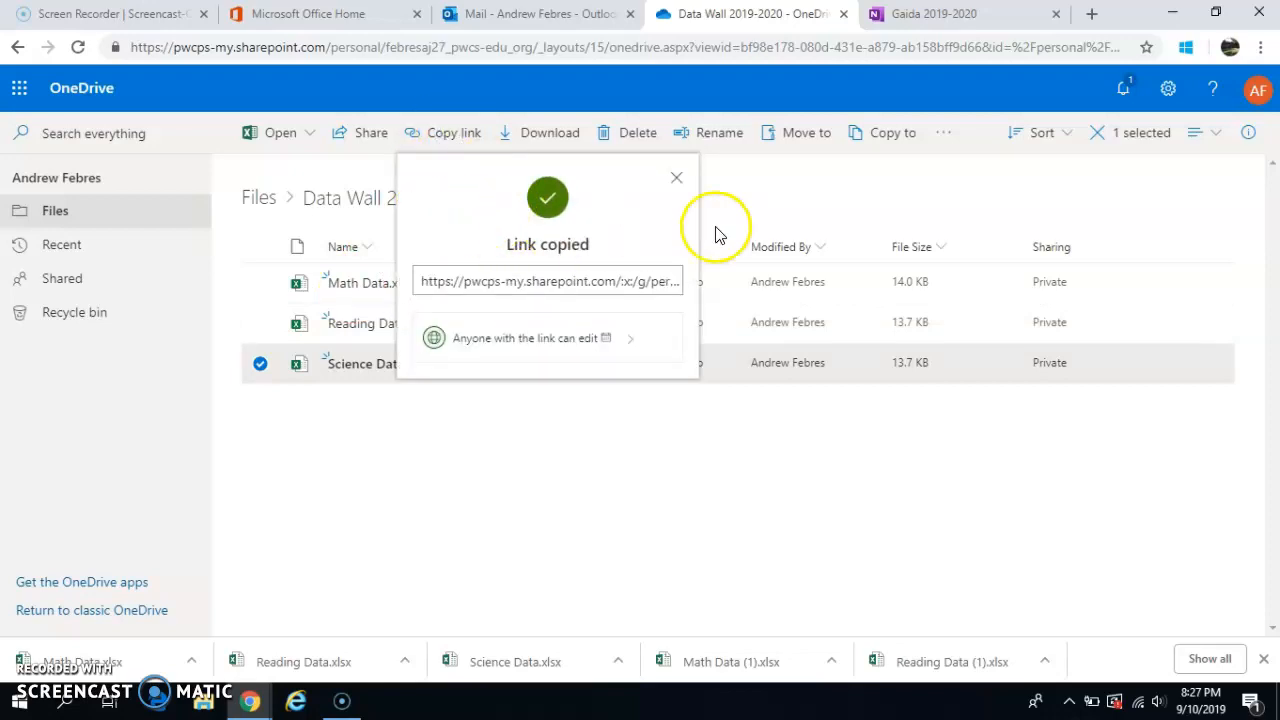
Return to the Science page in OneNote and insert the copied link with the display text Science Data
click(978, 16)
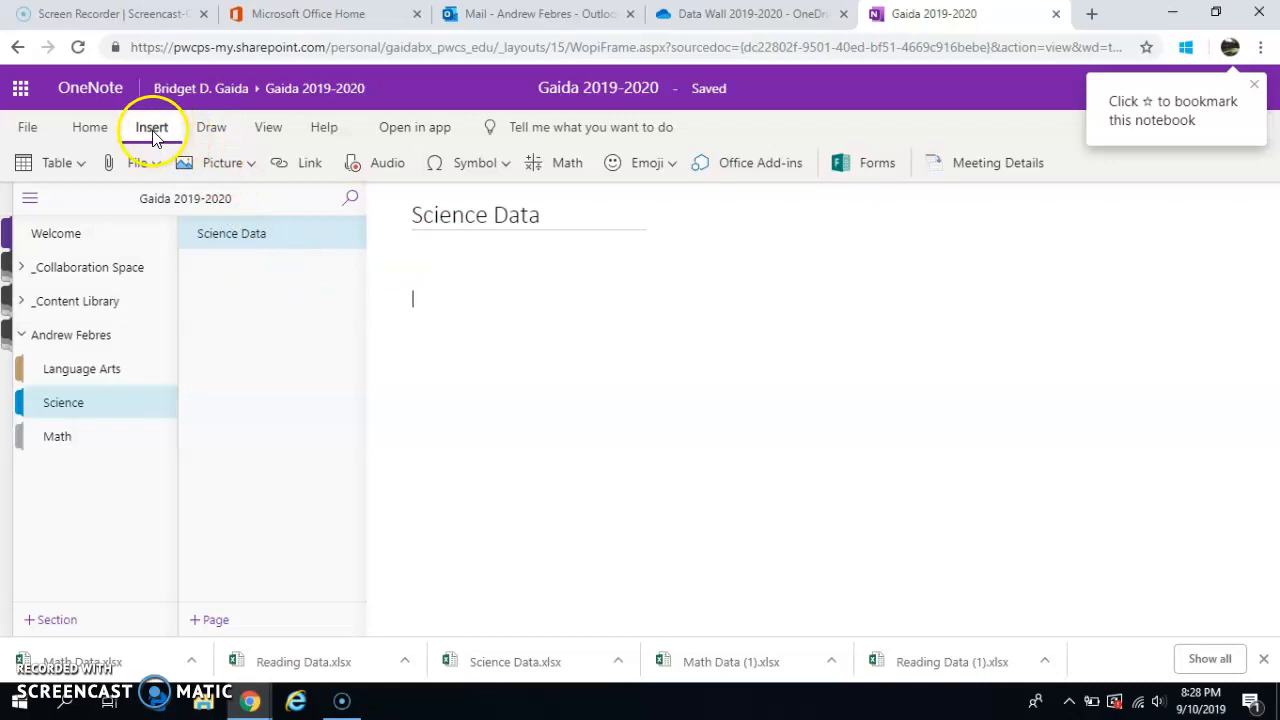
click(312, 163)
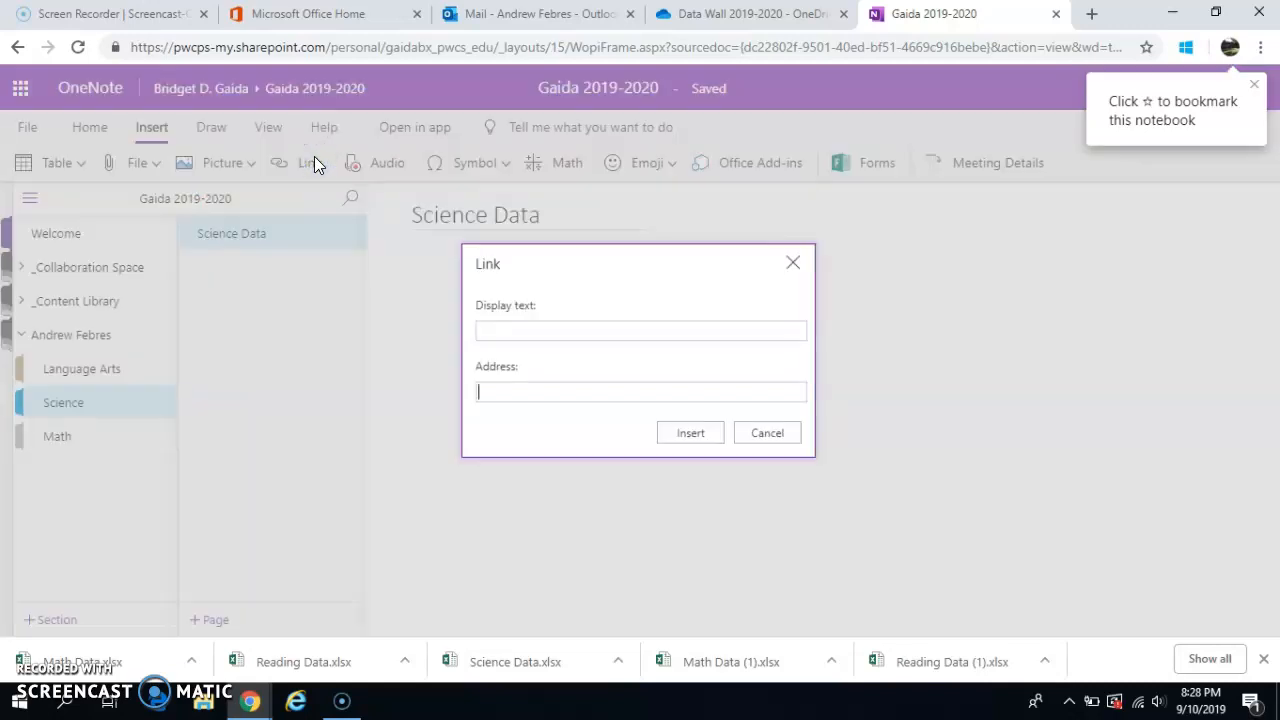
key(ctrl+v)
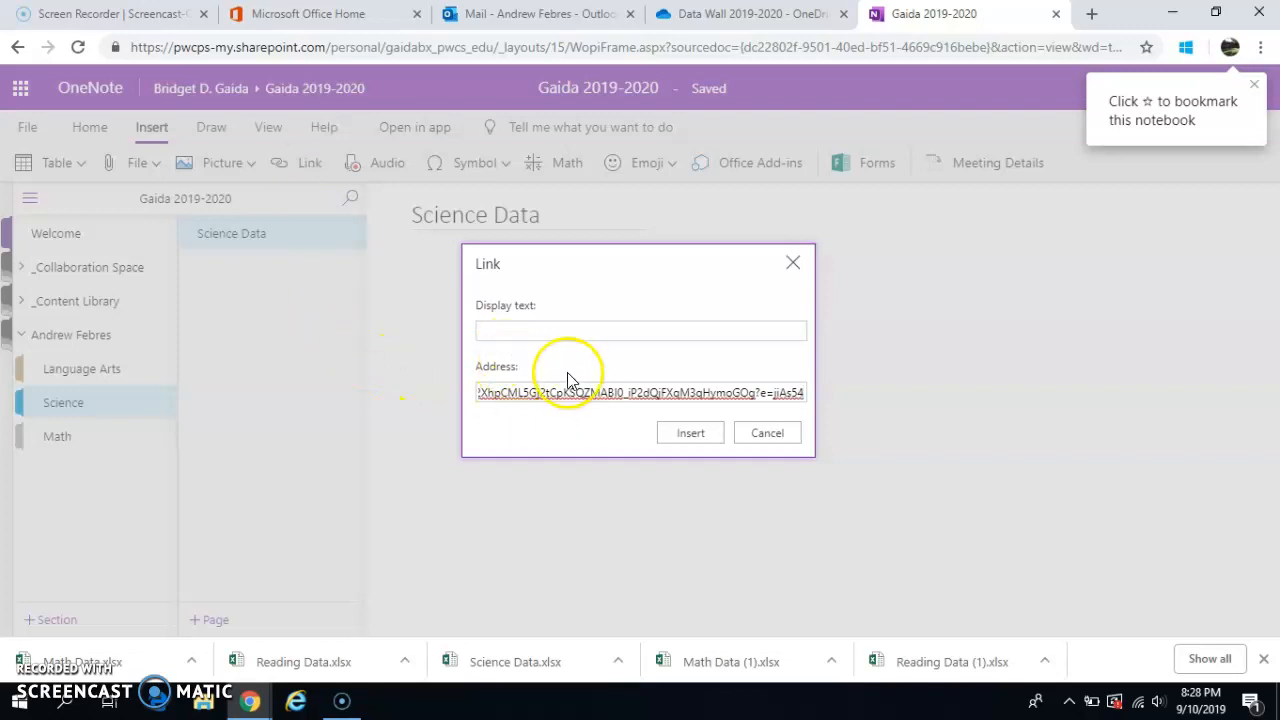
click(528, 329)
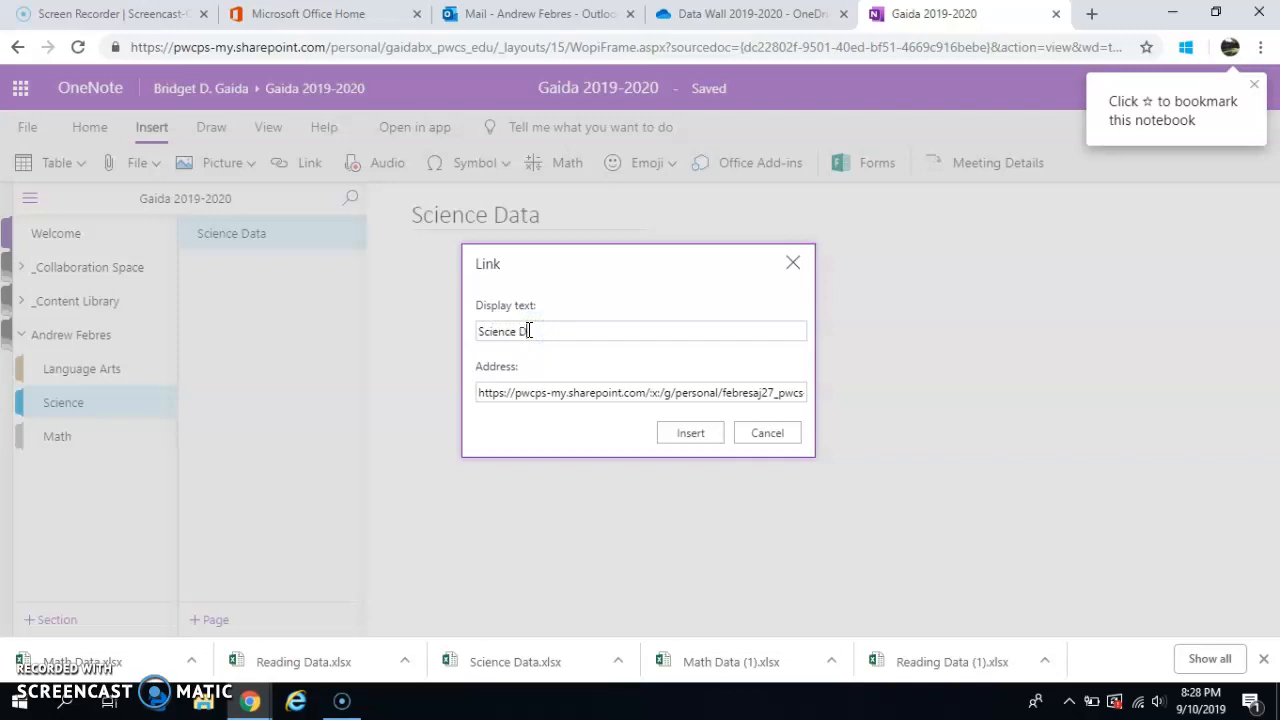
click(689, 428)
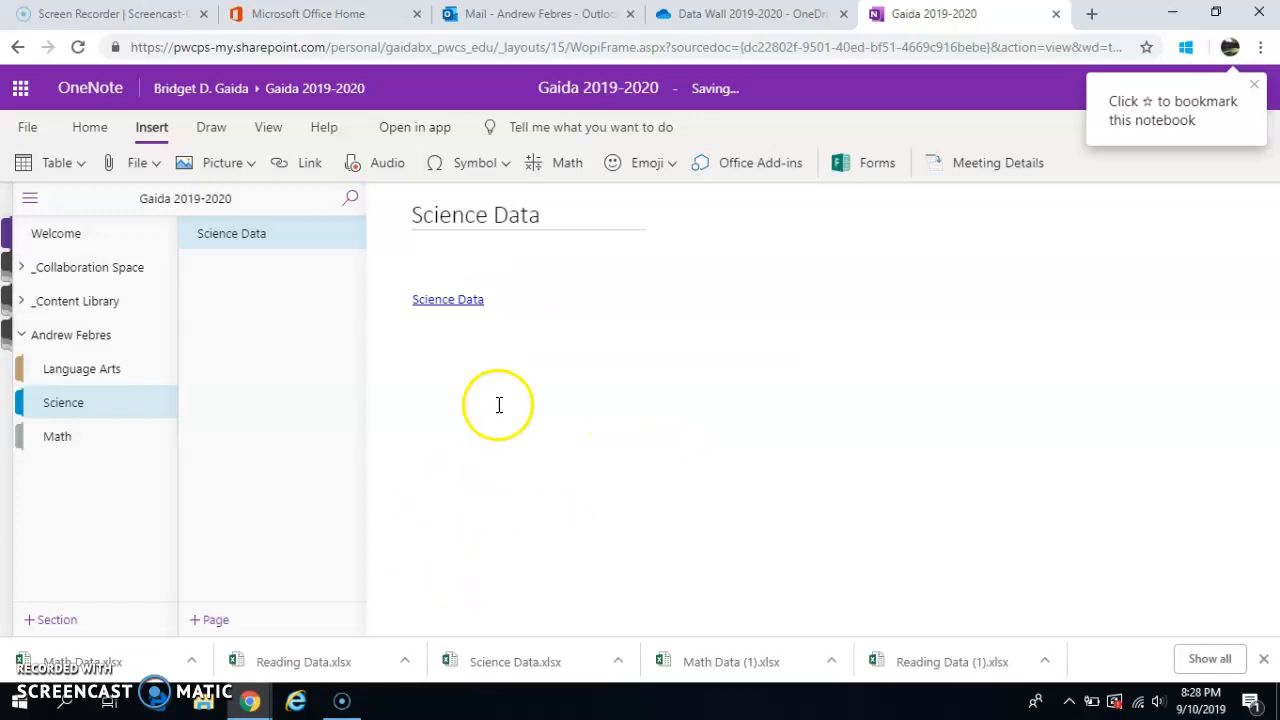
Open the Science Data link, move the Science Tests Data chart up level with row 1, and close the workbook
click(440, 303)
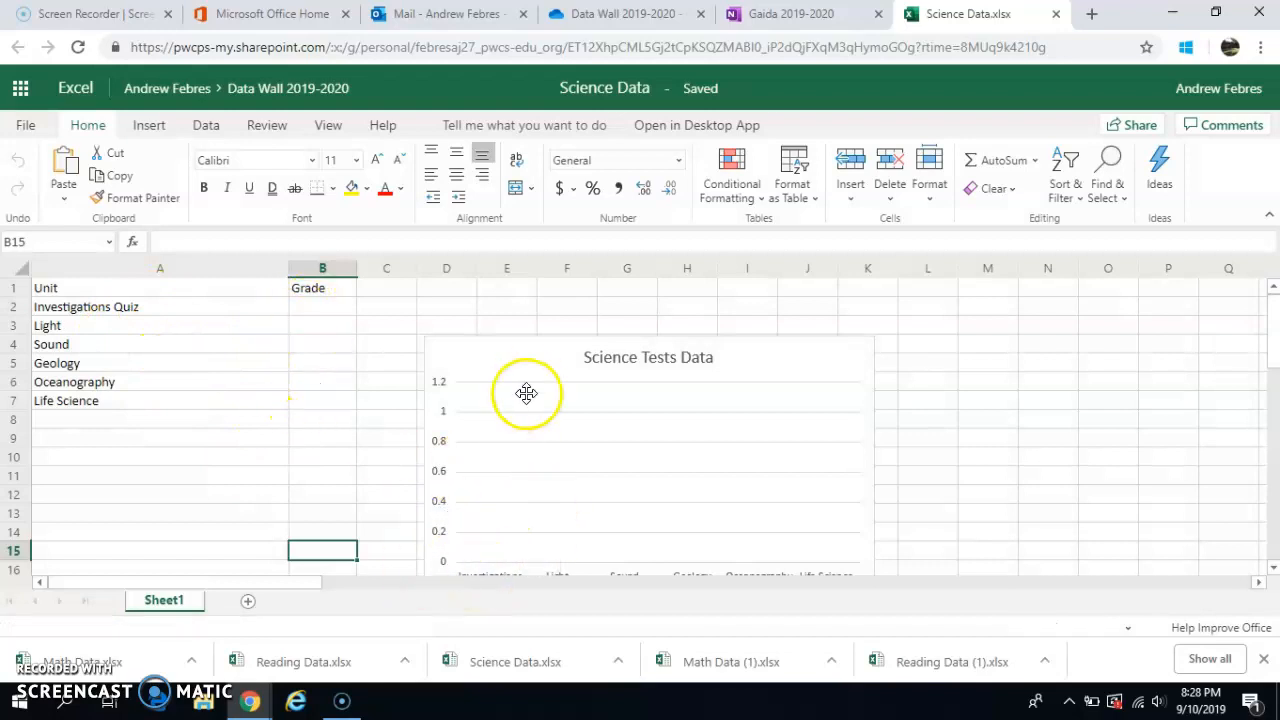
drag(531, 337, 540, 286)
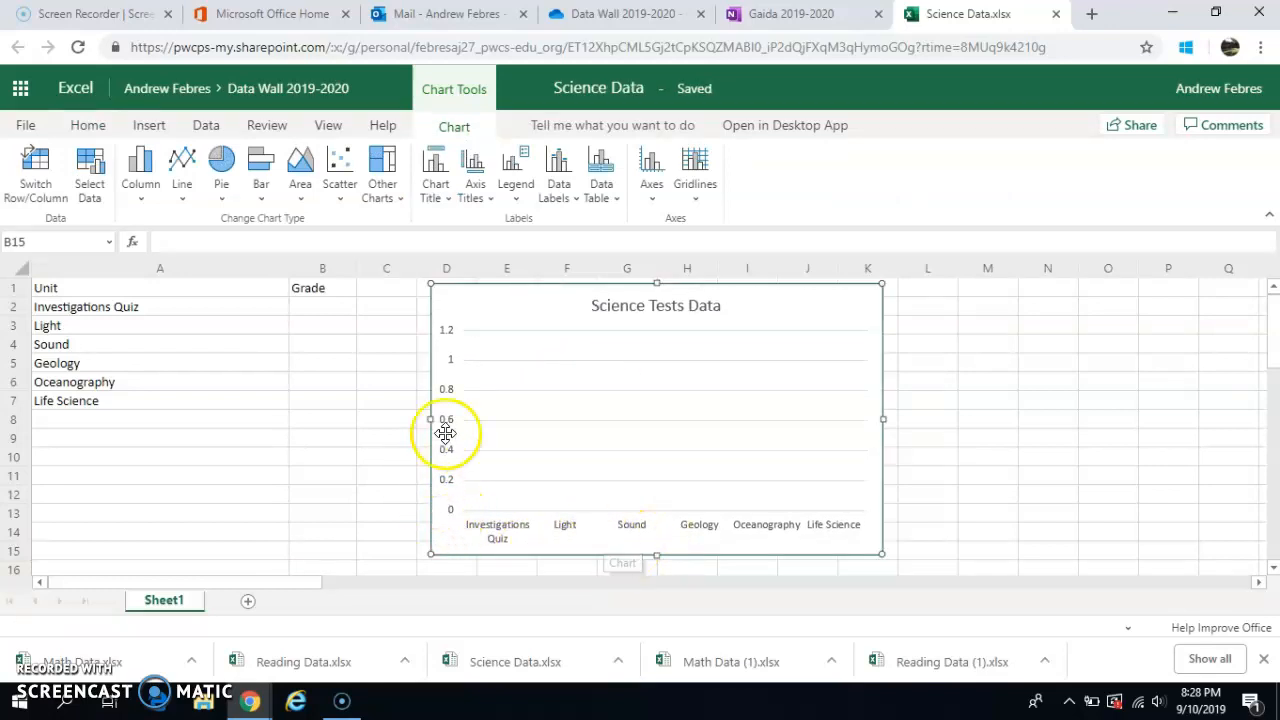
click(1057, 14)
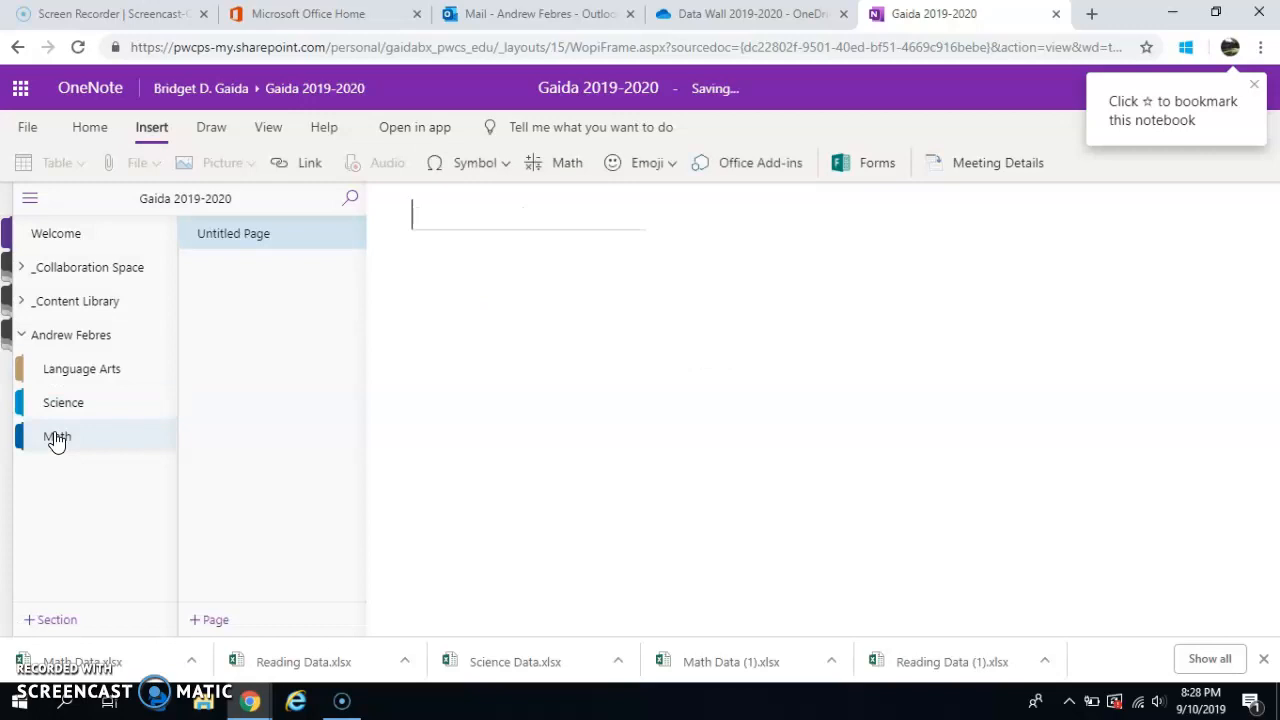
Open the student's Math section and title its untitled page Math Data
click(57, 441)
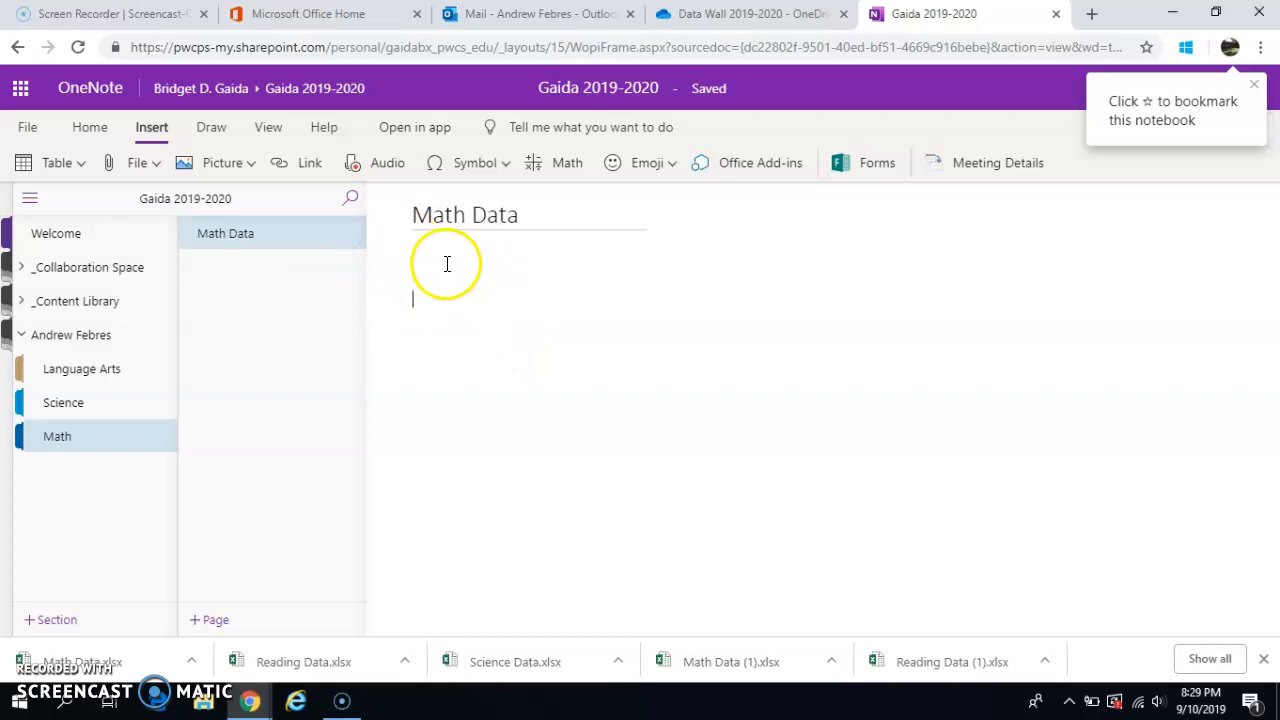
Switch to the Data Wall 2019-2020 folder in OneDrive, select only Math Data.xlsx and copy its sharing link
click(727, 22)
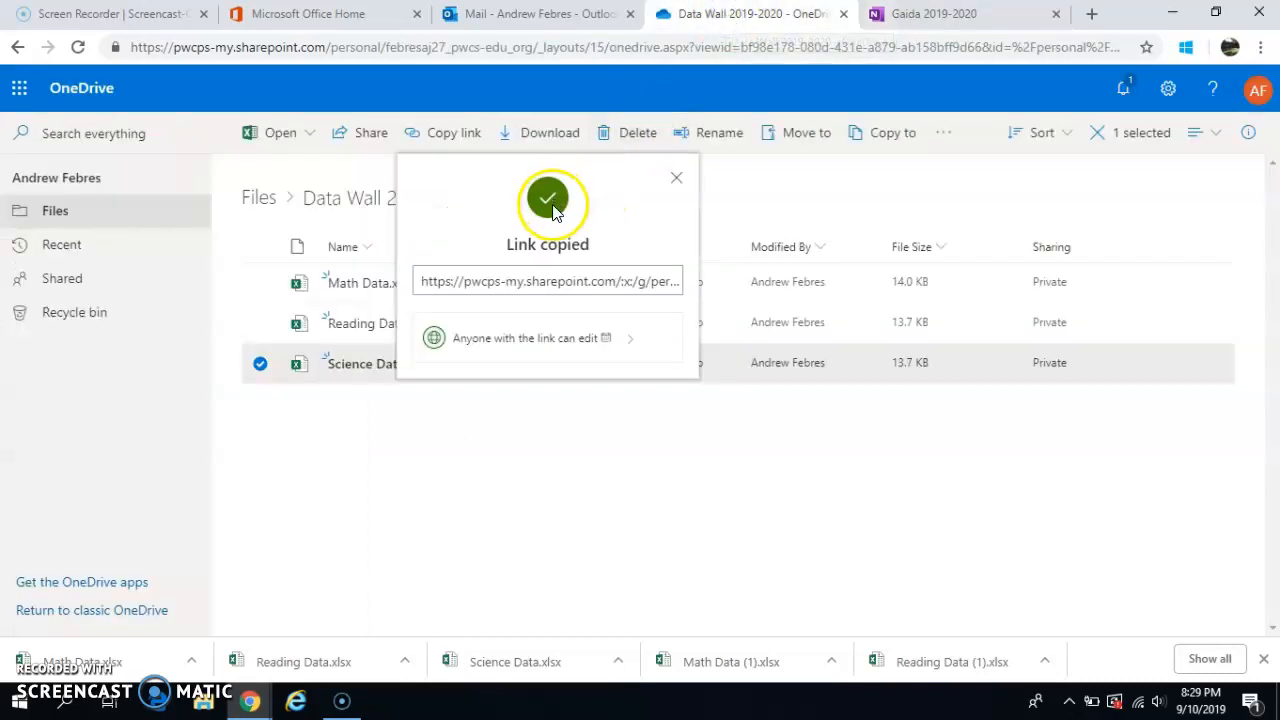
click(679, 181)
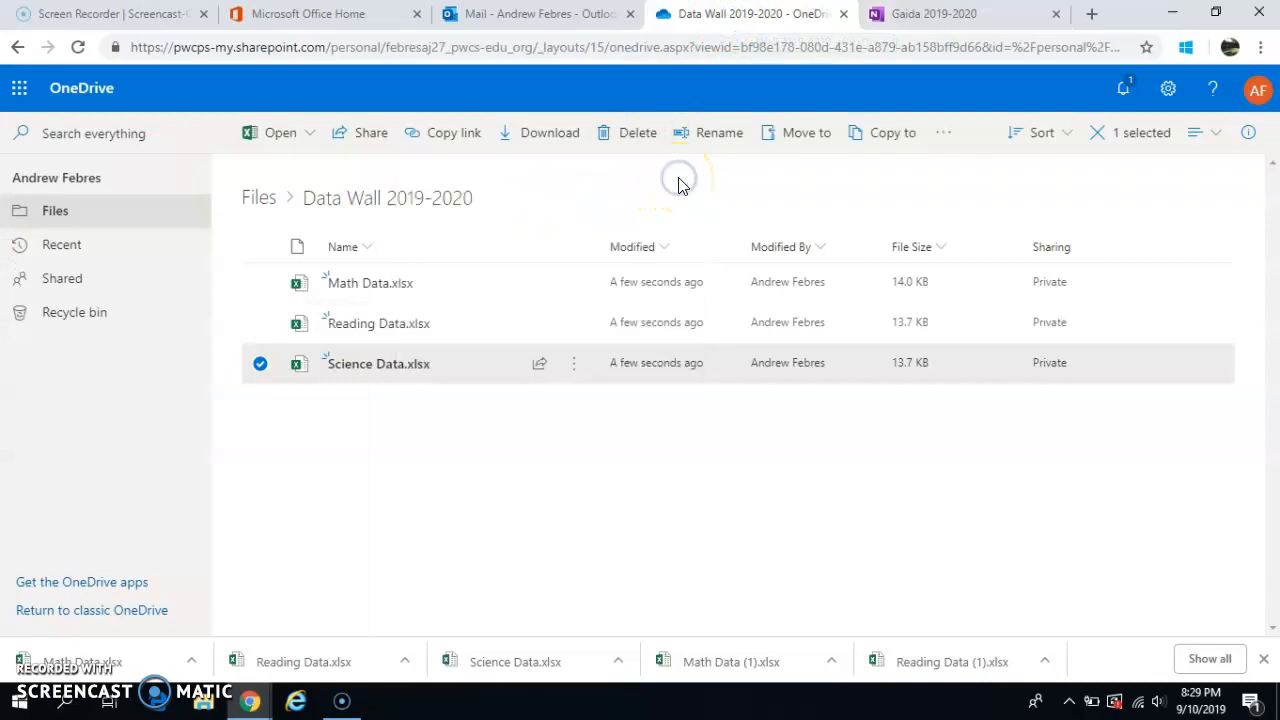
click(260, 366)
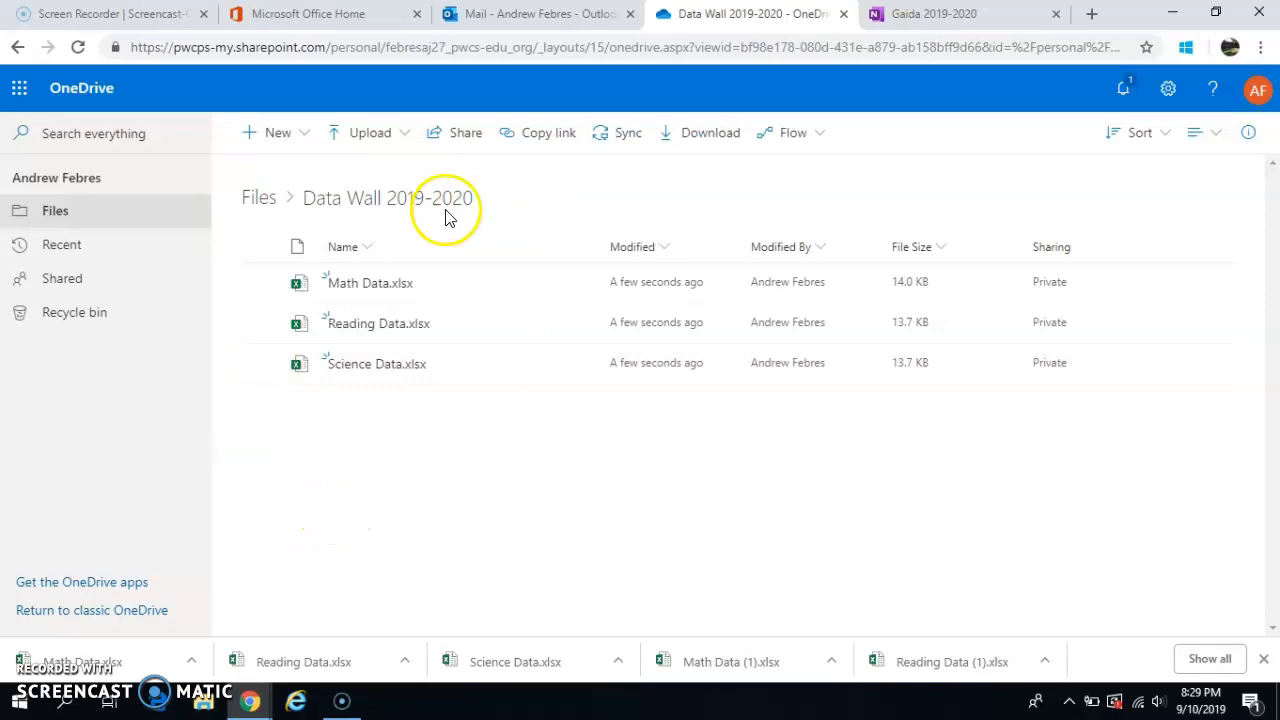
click(261, 283)
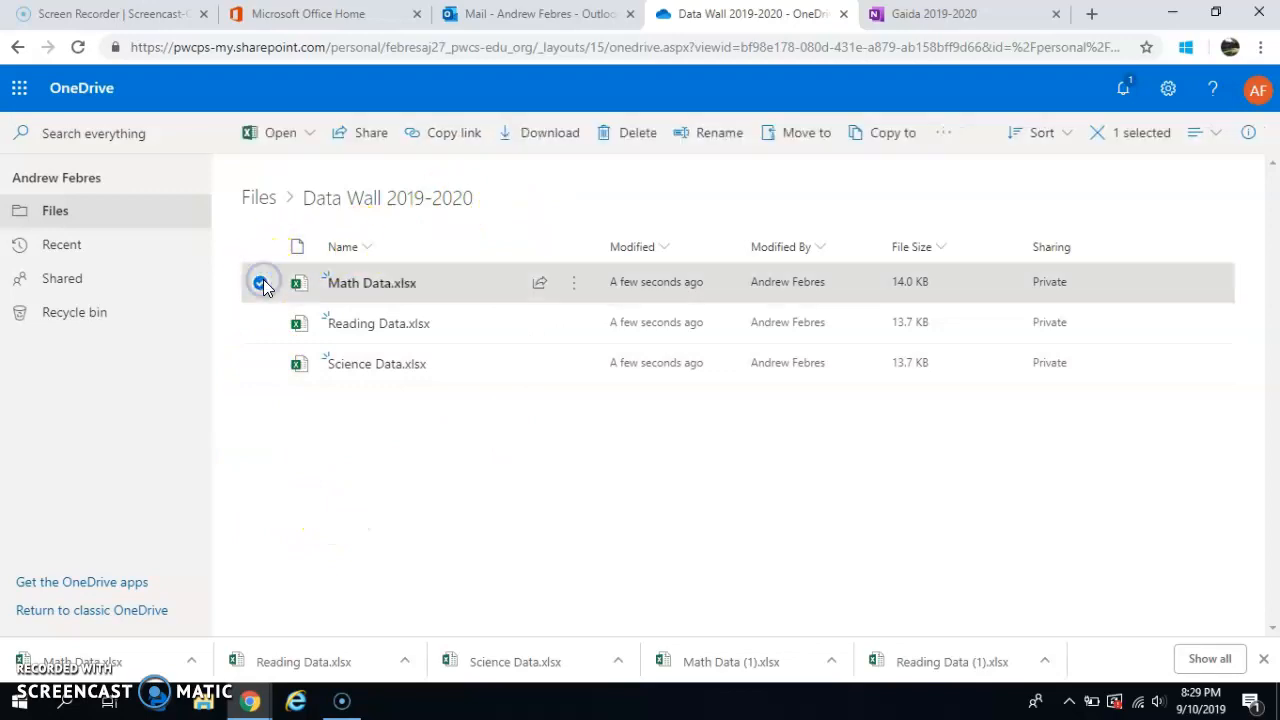
click(261, 284)
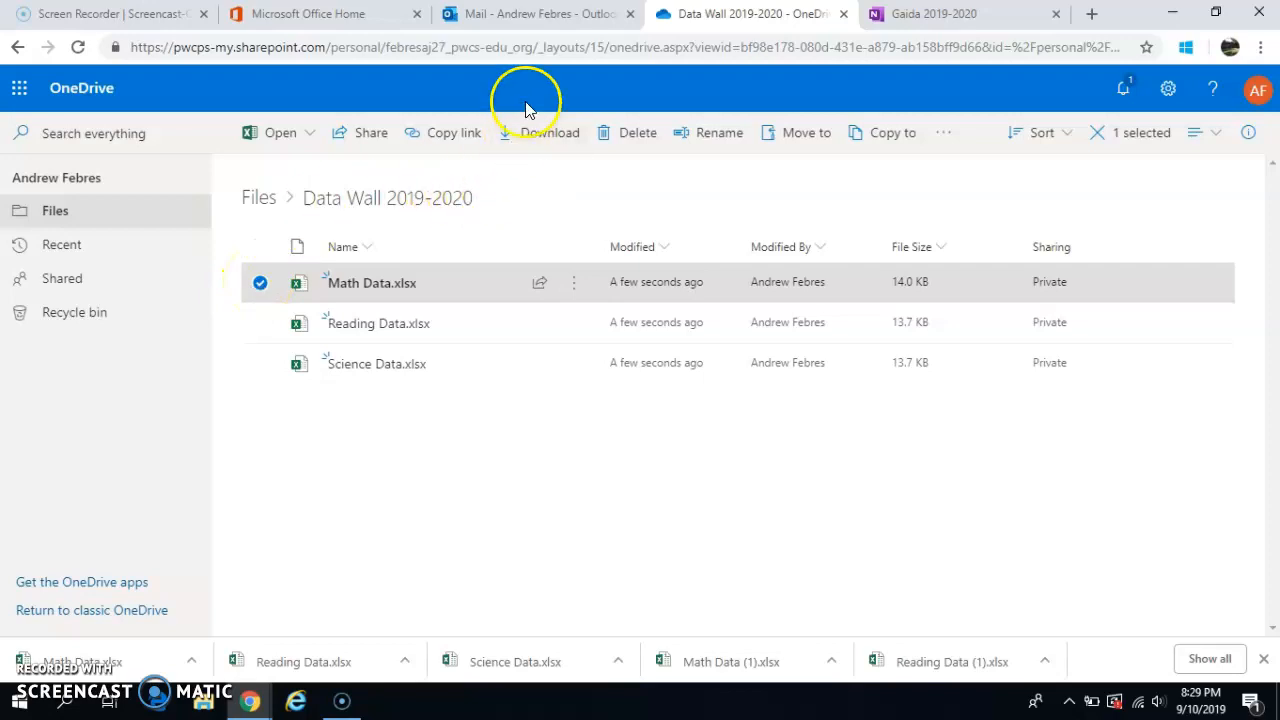
click(450, 141)
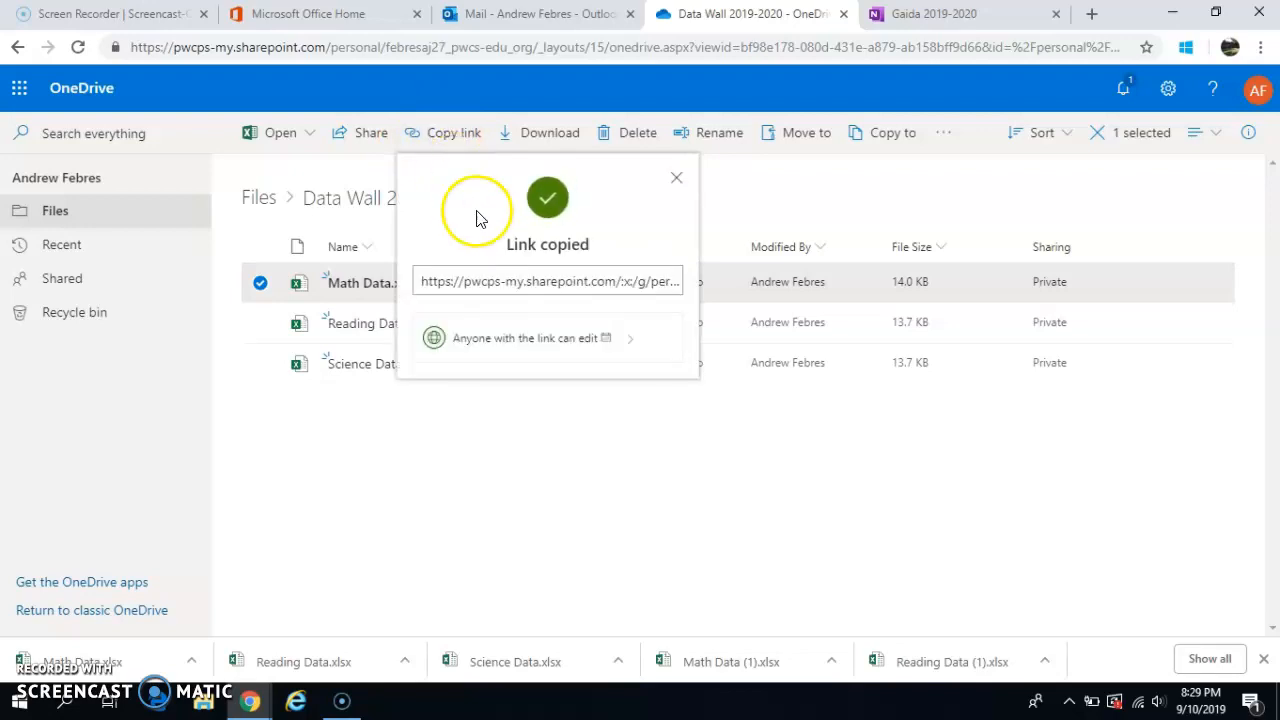
Return to the Math page in OneNote and insert the copied link with the display text Math Data
click(995, 20)
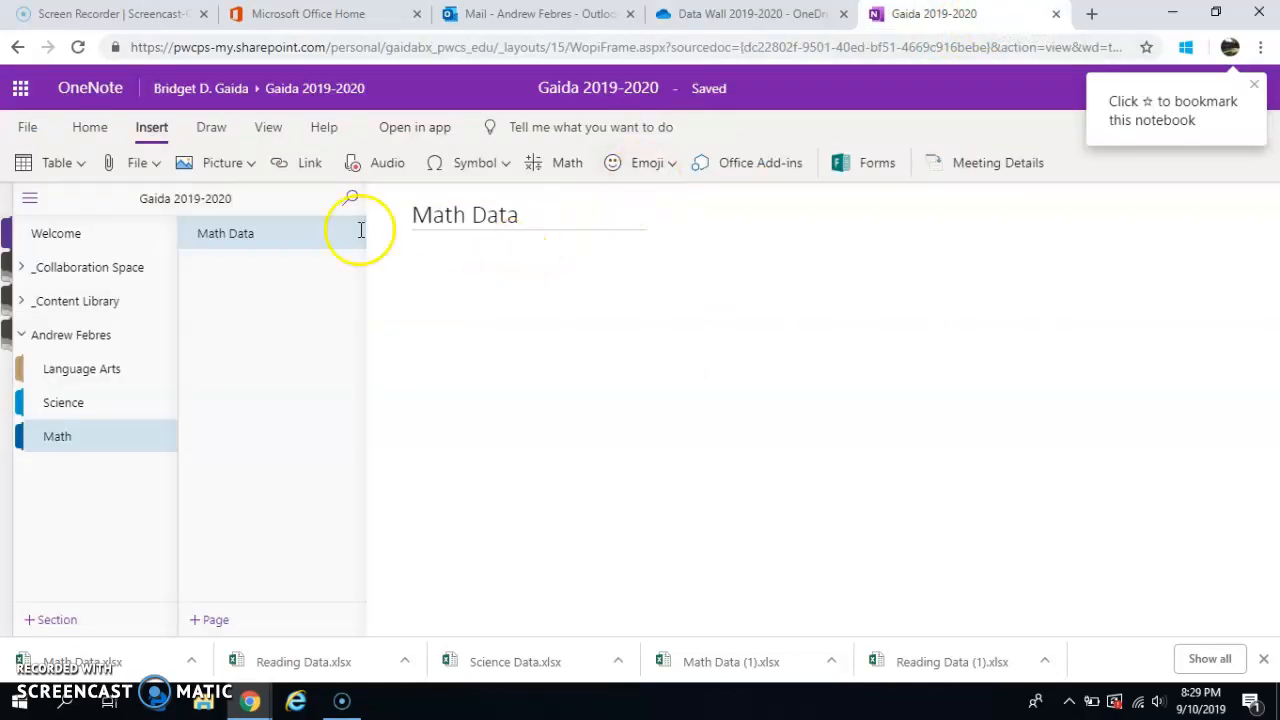
click(305, 163)
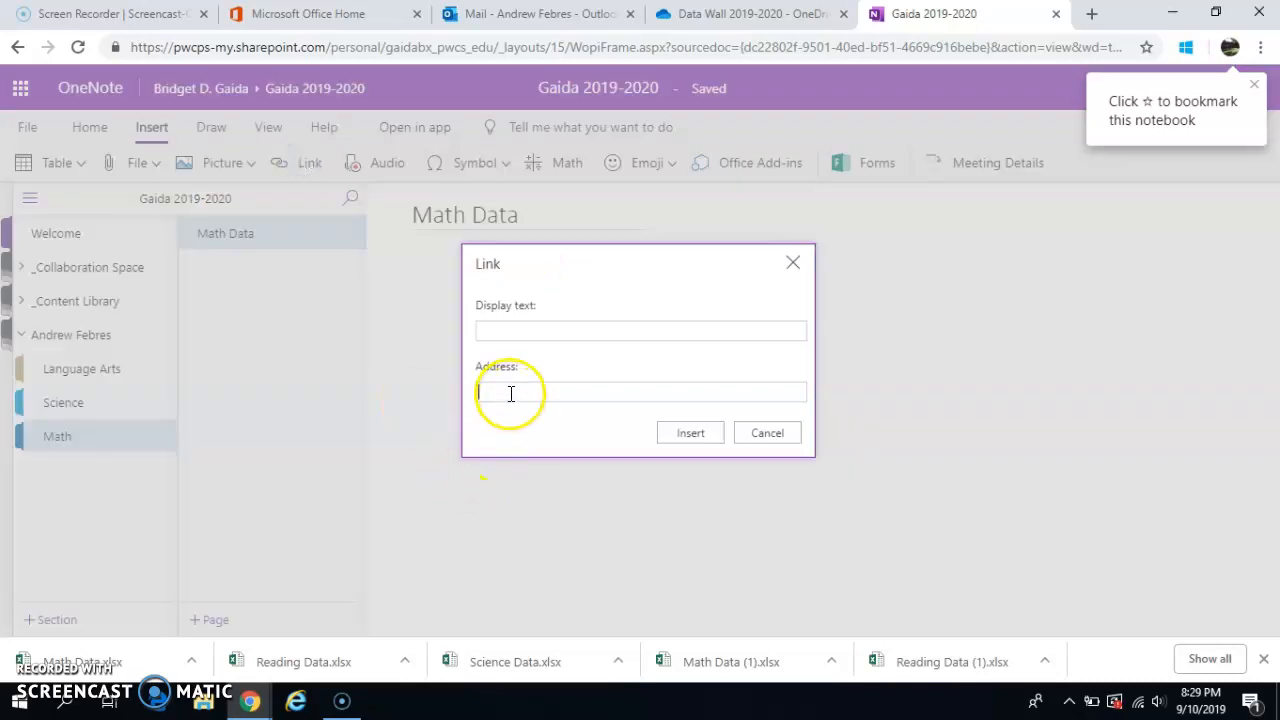
key(ctrl+v)
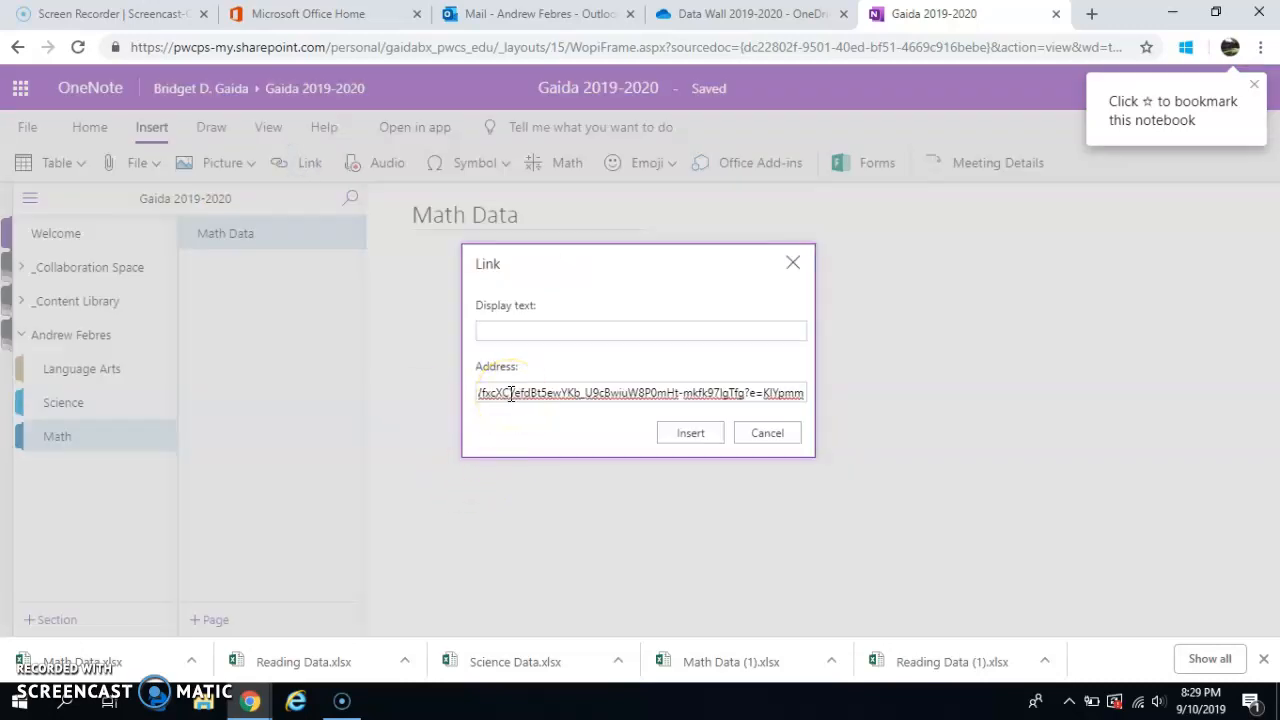
click(508, 330)
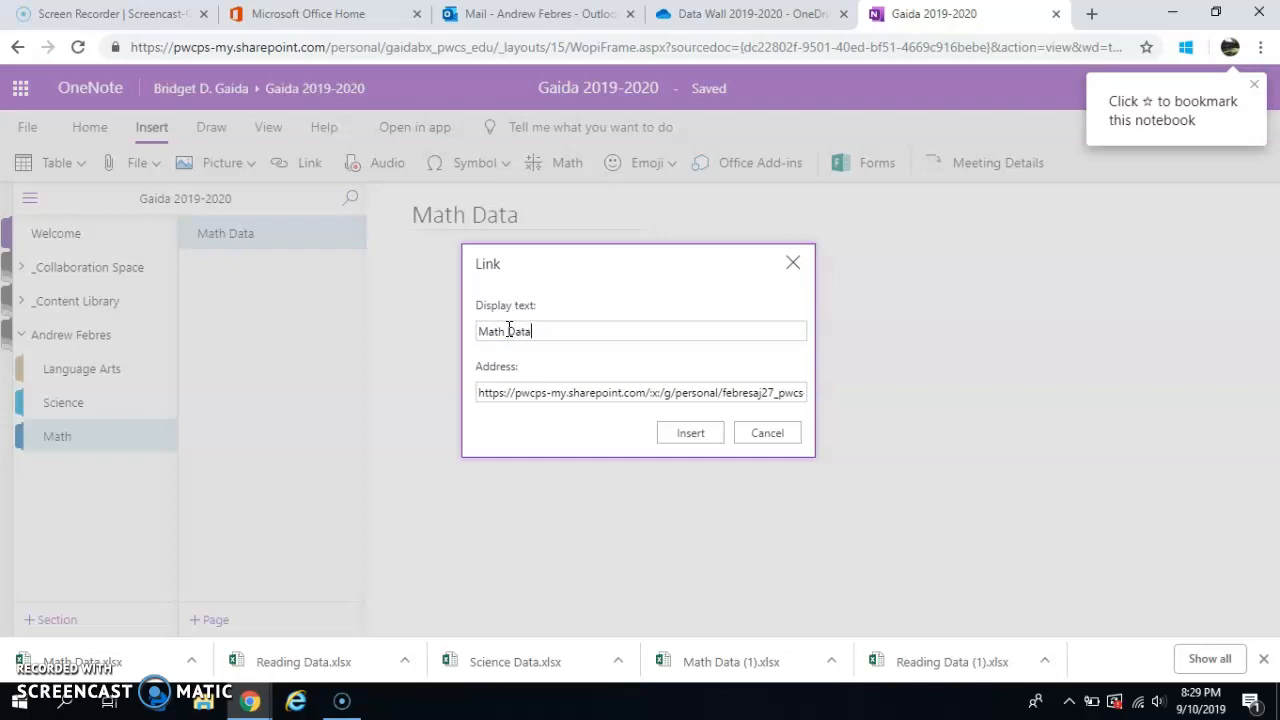
click(684, 431)
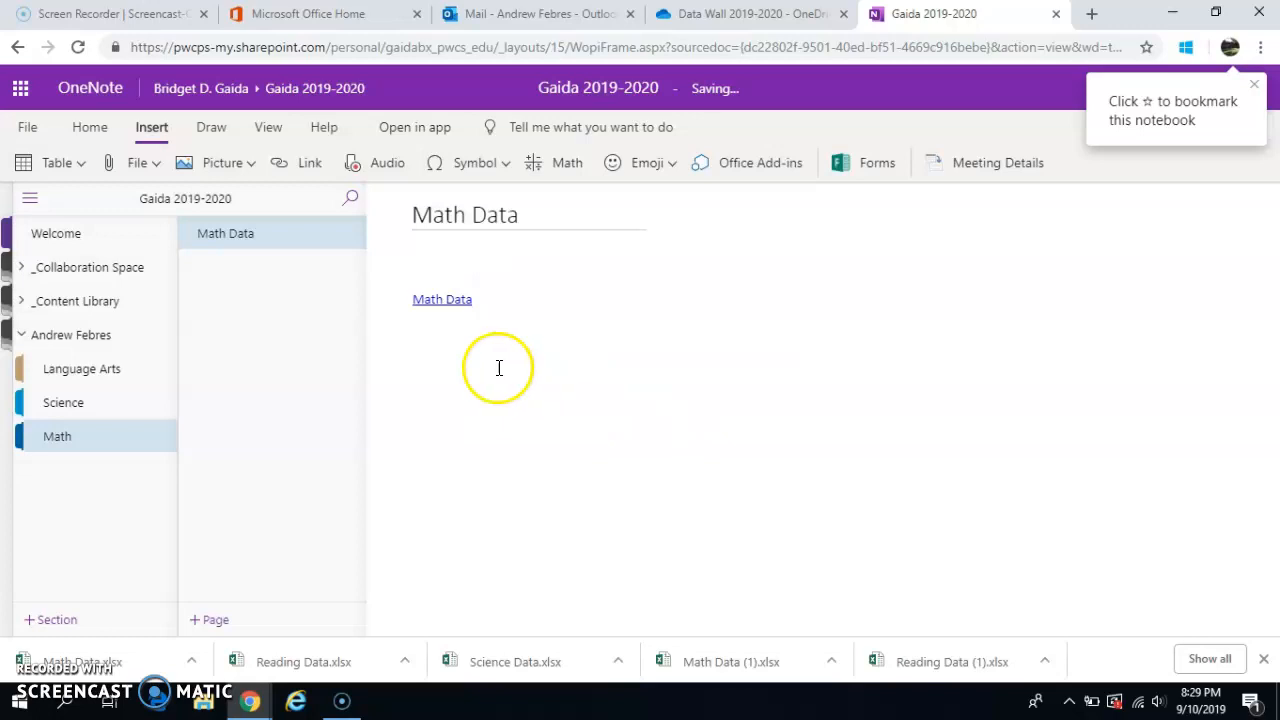
Open the Math Data link and correct cell A2 to read Addition/Subtraction of Whole Numbers
click(427, 309)
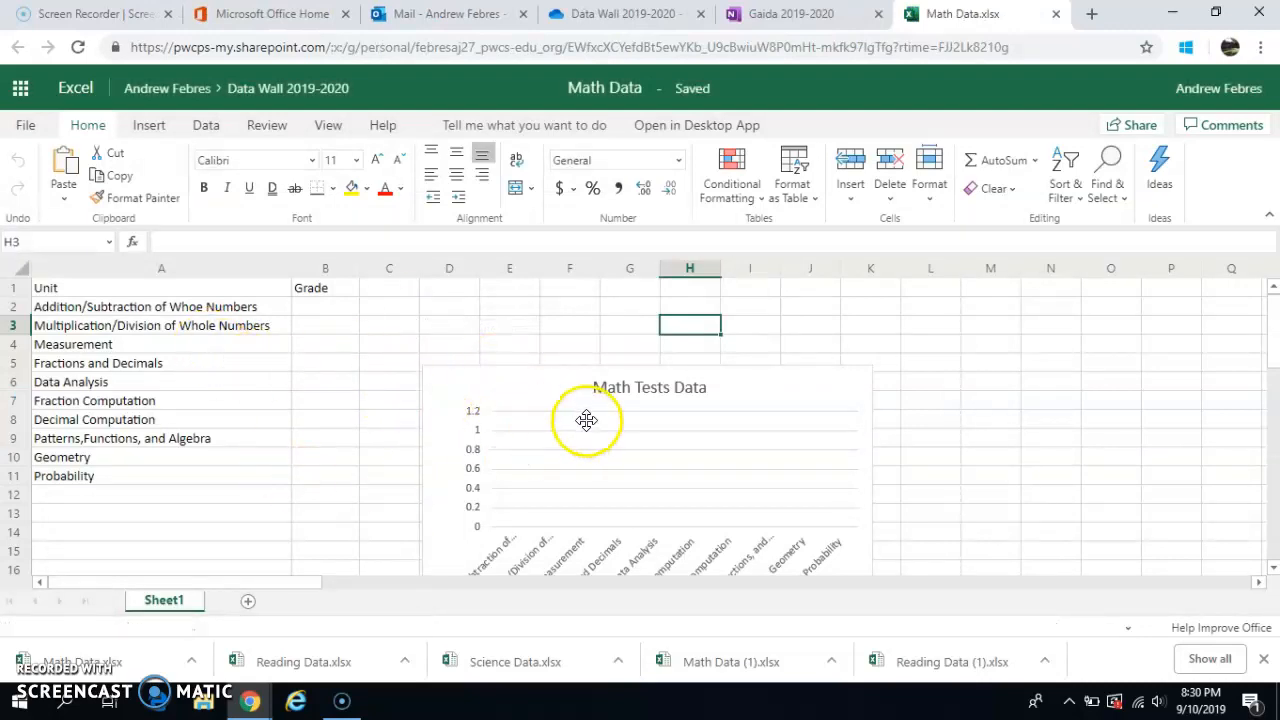
click(200, 314)
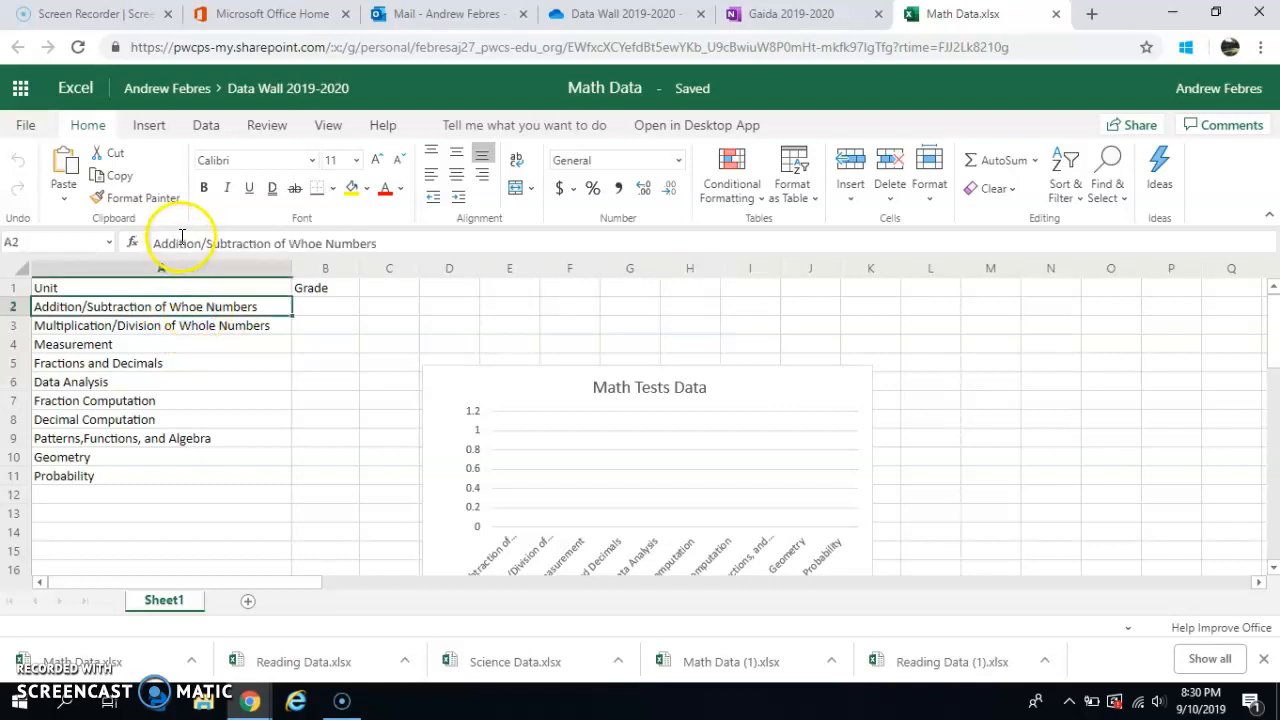
click(316, 243)
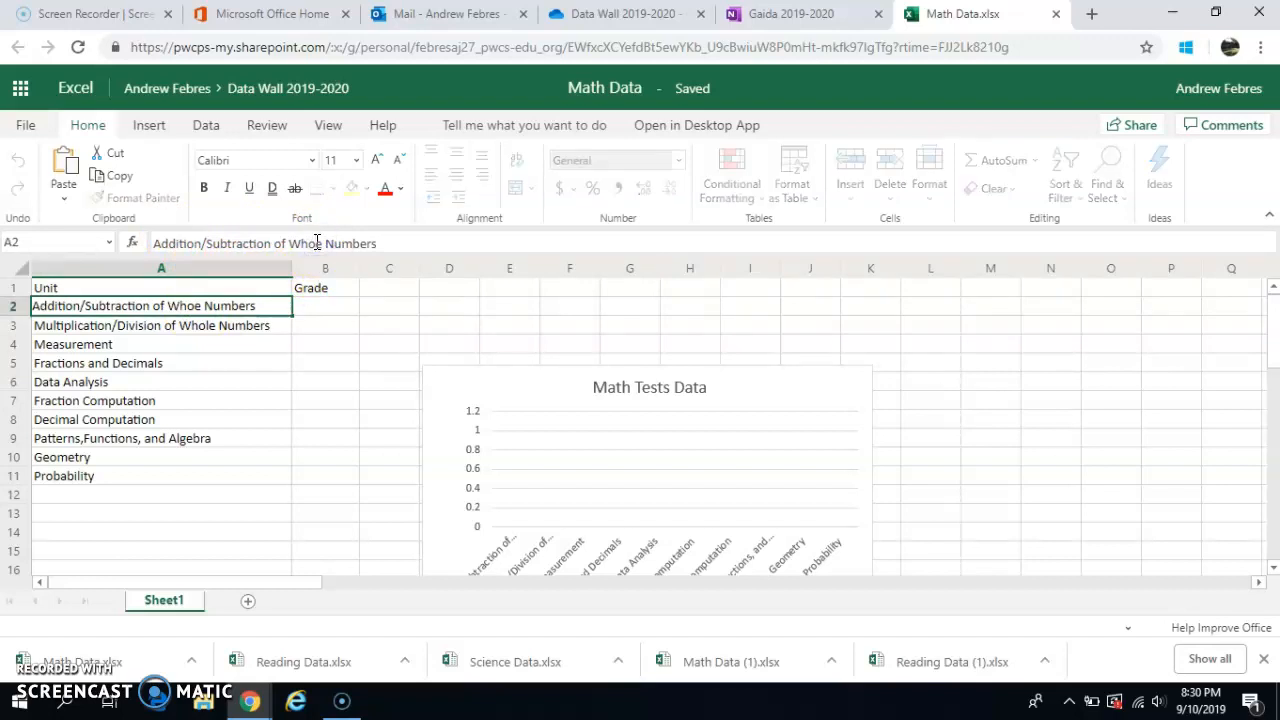
key(Escape)
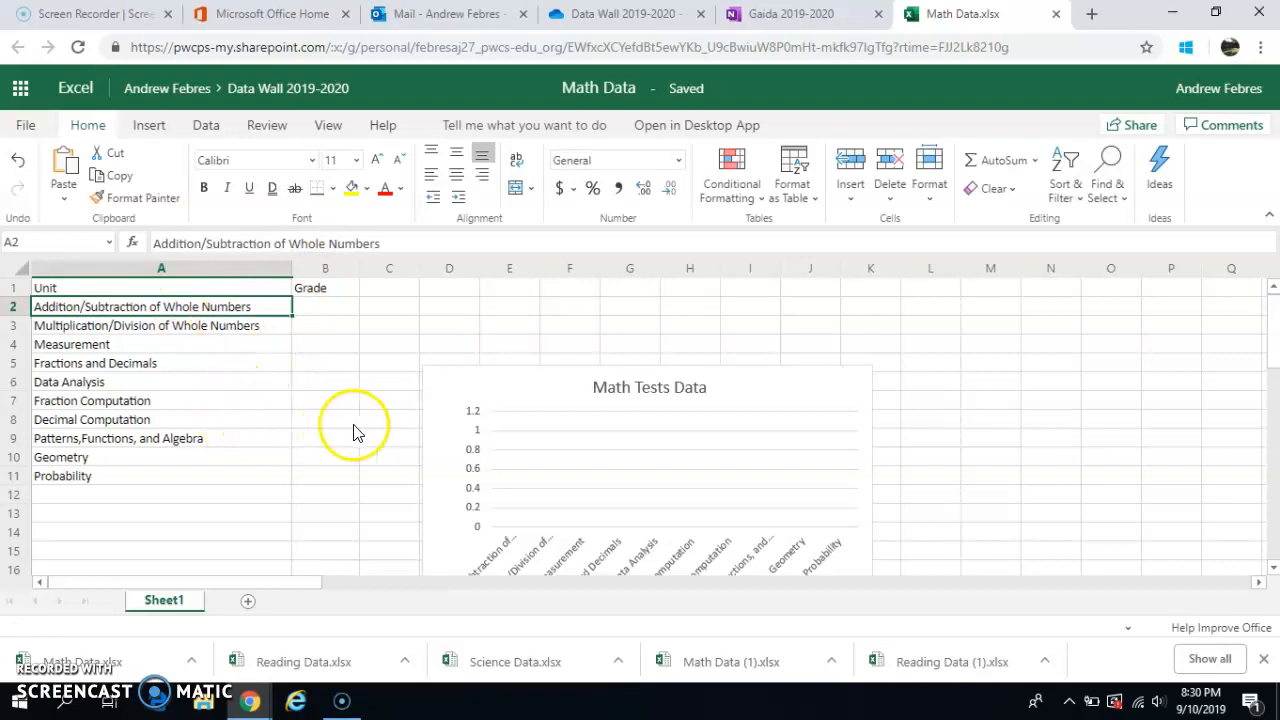
Move the Math Tests Data chart up to row 1, starting around column E, and close the workbook
drag(652, 366, 700, 280)
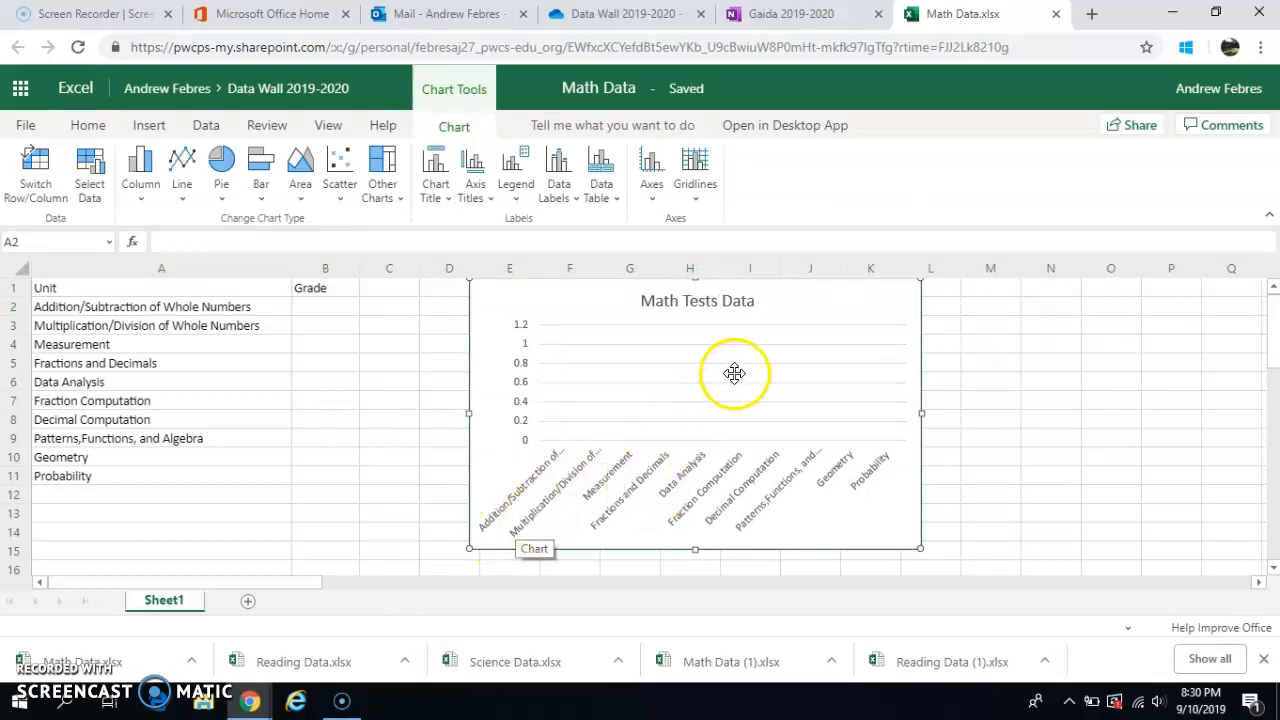
click(1056, 14)
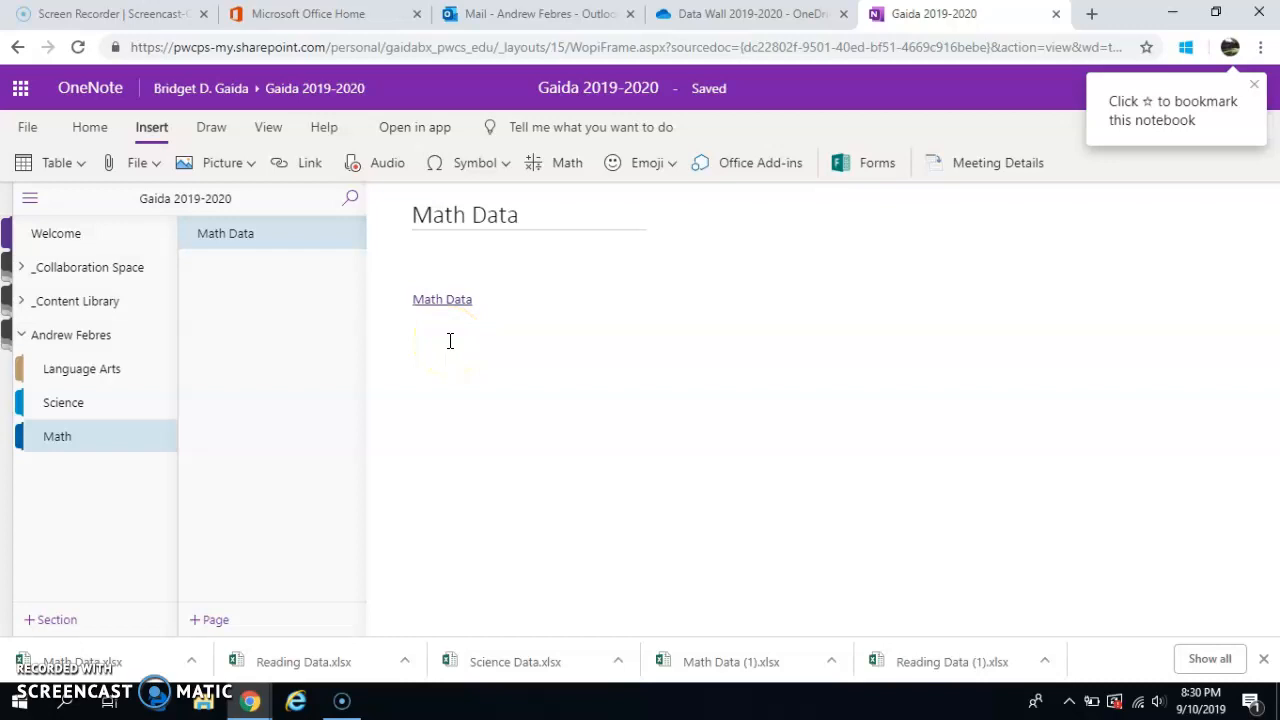
Close the OneNote notebook, then dismiss the copied-link dialog in OneDrive and deselect Math Data.xlsx
click(1055, 14)
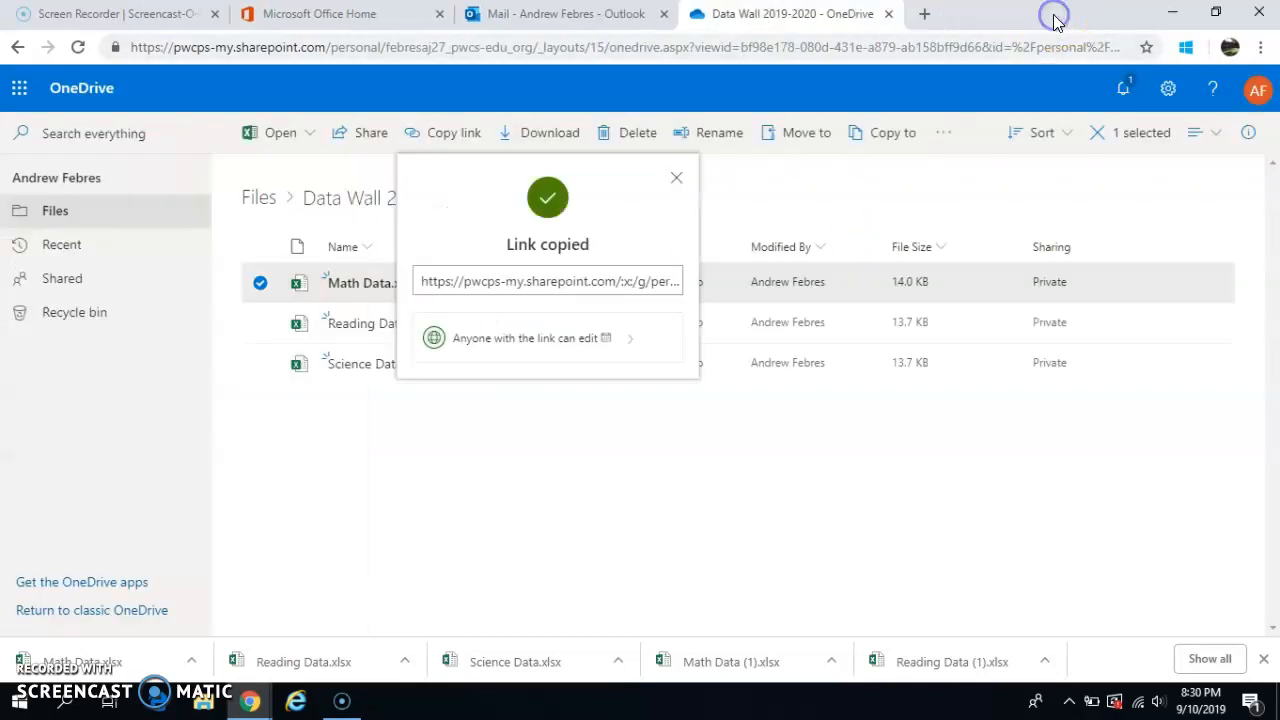
click(675, 180)
click(446, 478)
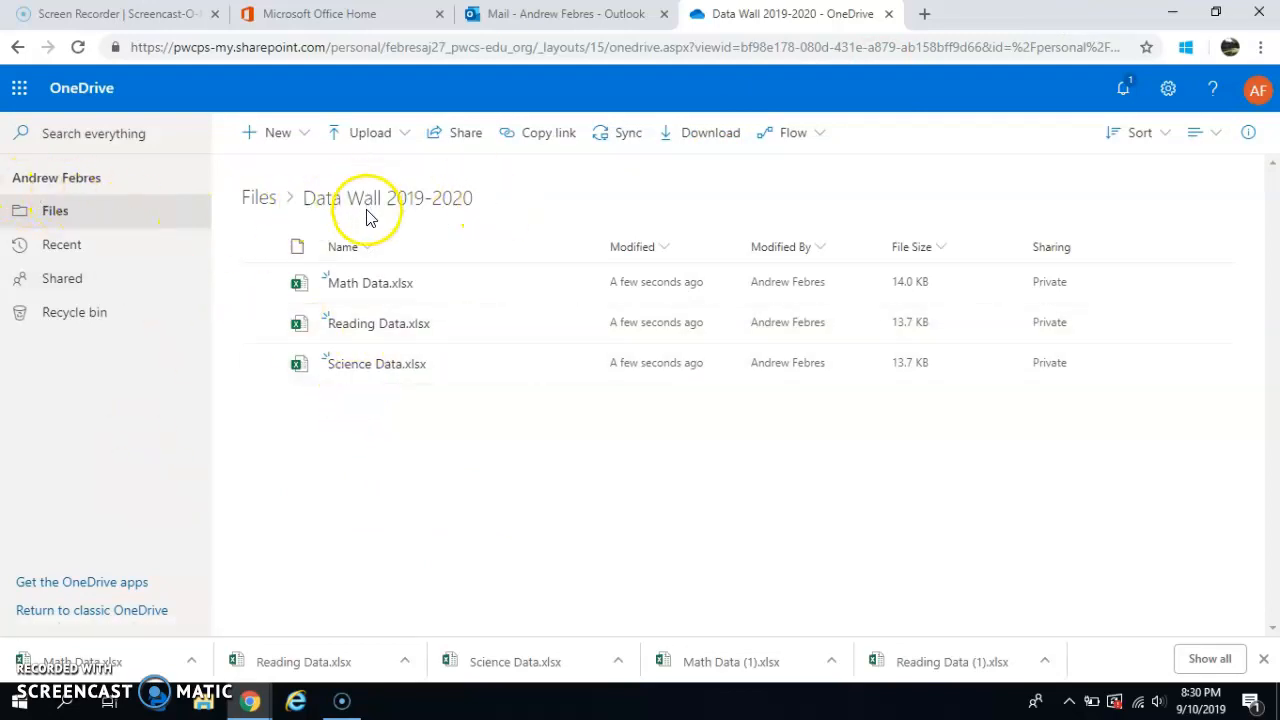
Check Math Data.xlsx from the OneDrive folder, close it, and exit OneDrive after returning to the Files list
click(346, 288)
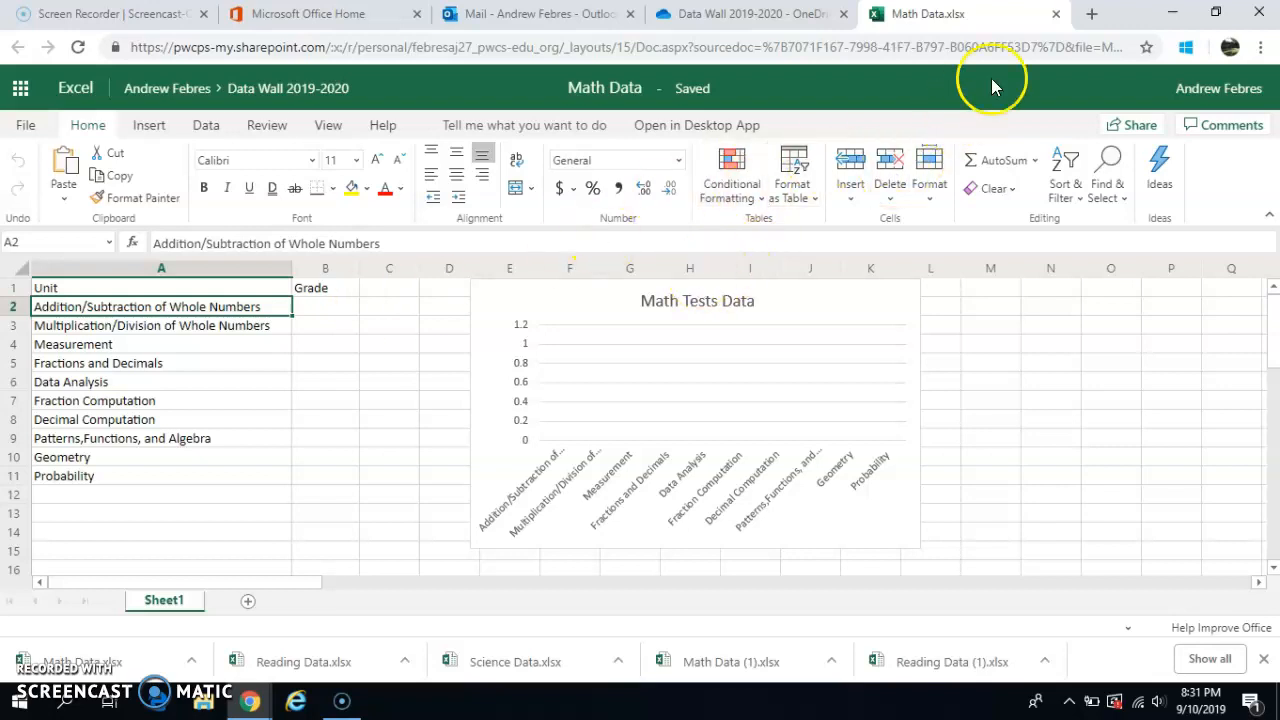
click(1056, 14)
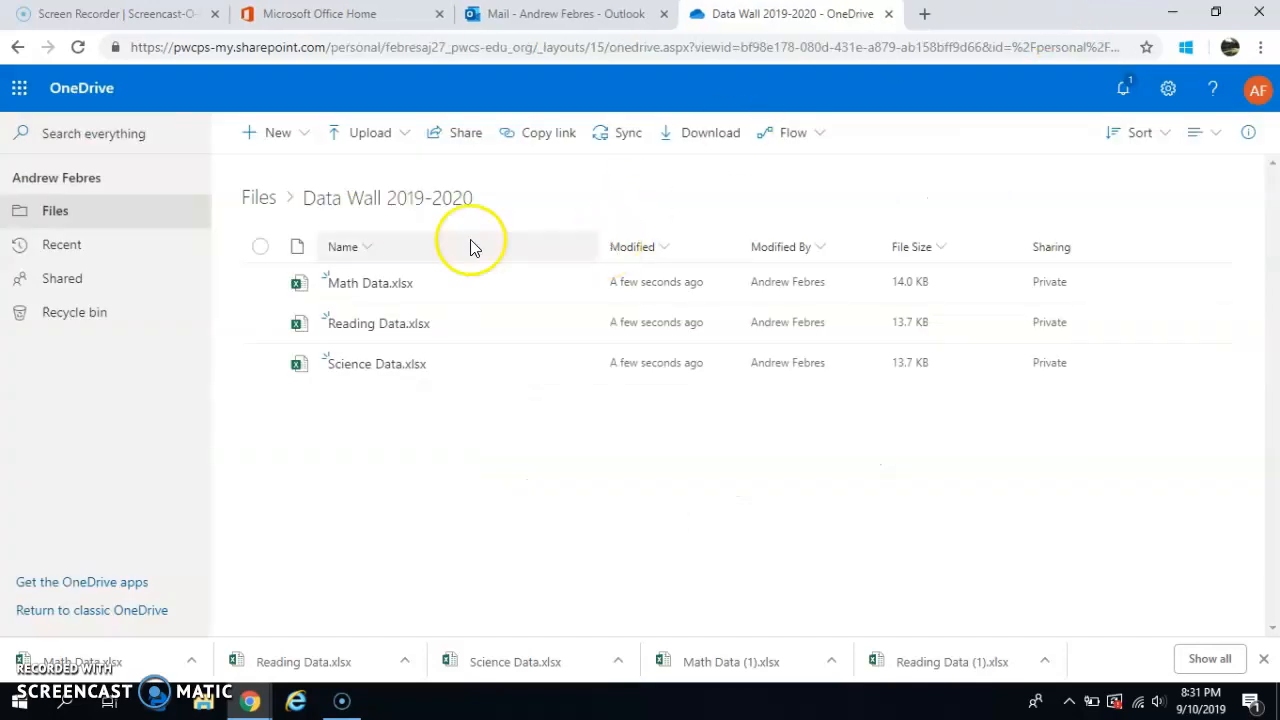
click(258, 203)
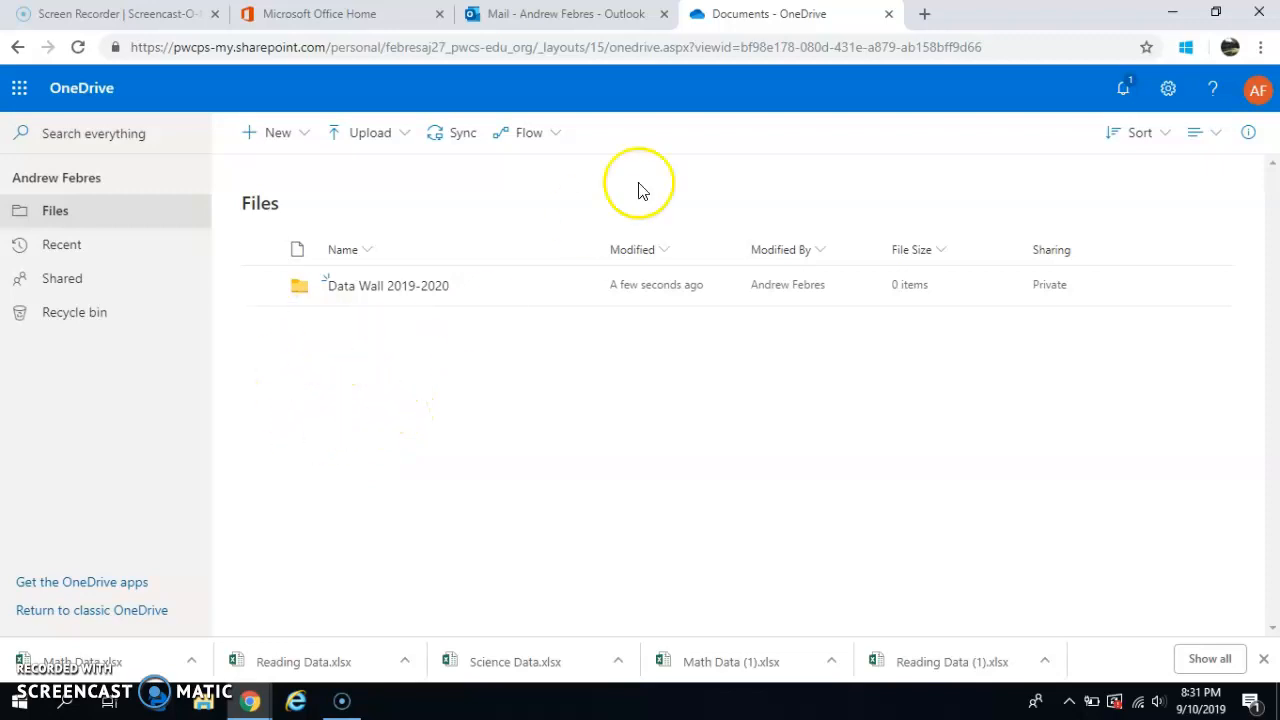
click(888, 14)
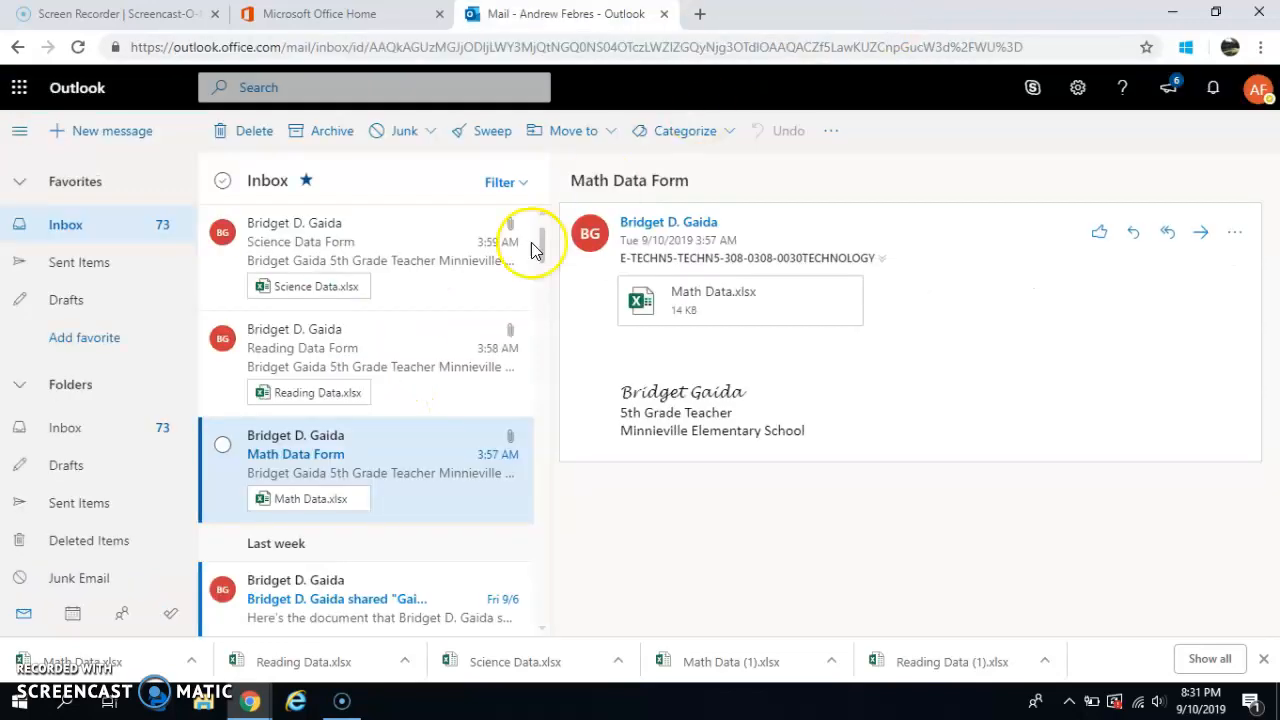